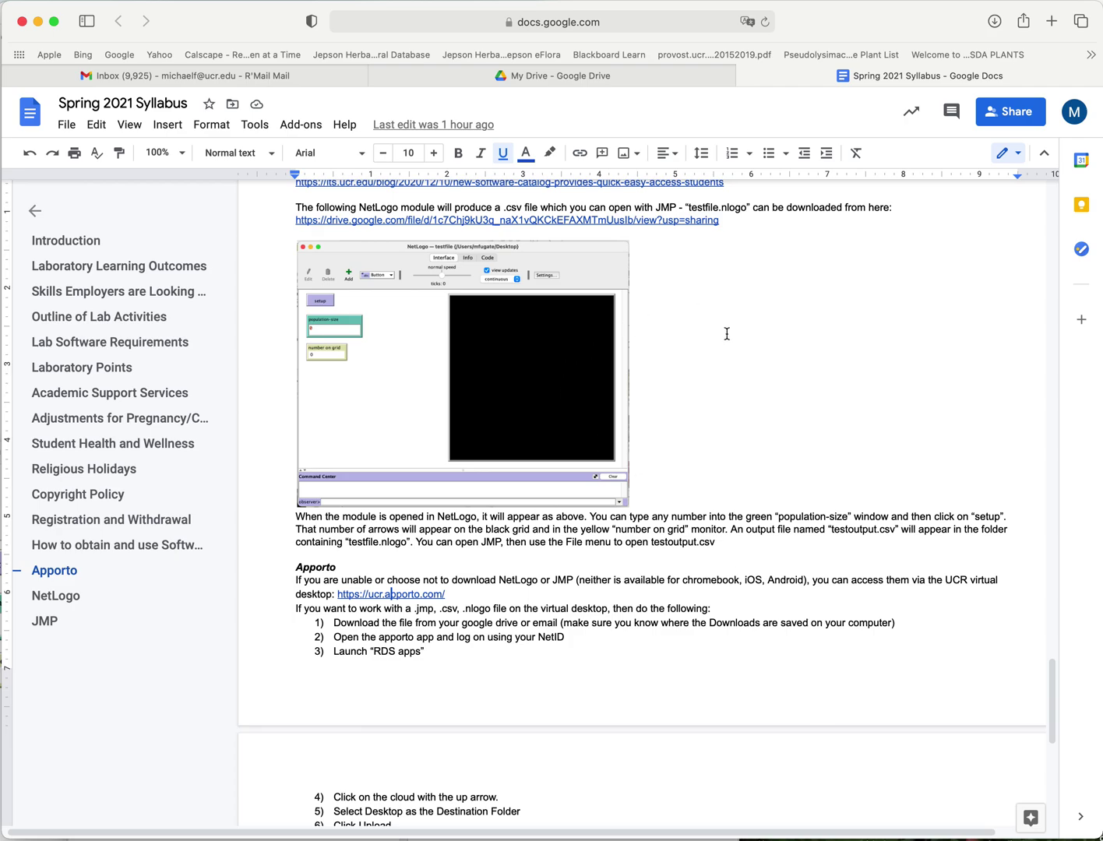
- Scroll through the syllabus and open the testfile.nlogo Drive link in a new tab
scroll(727, 334, "up", 3)
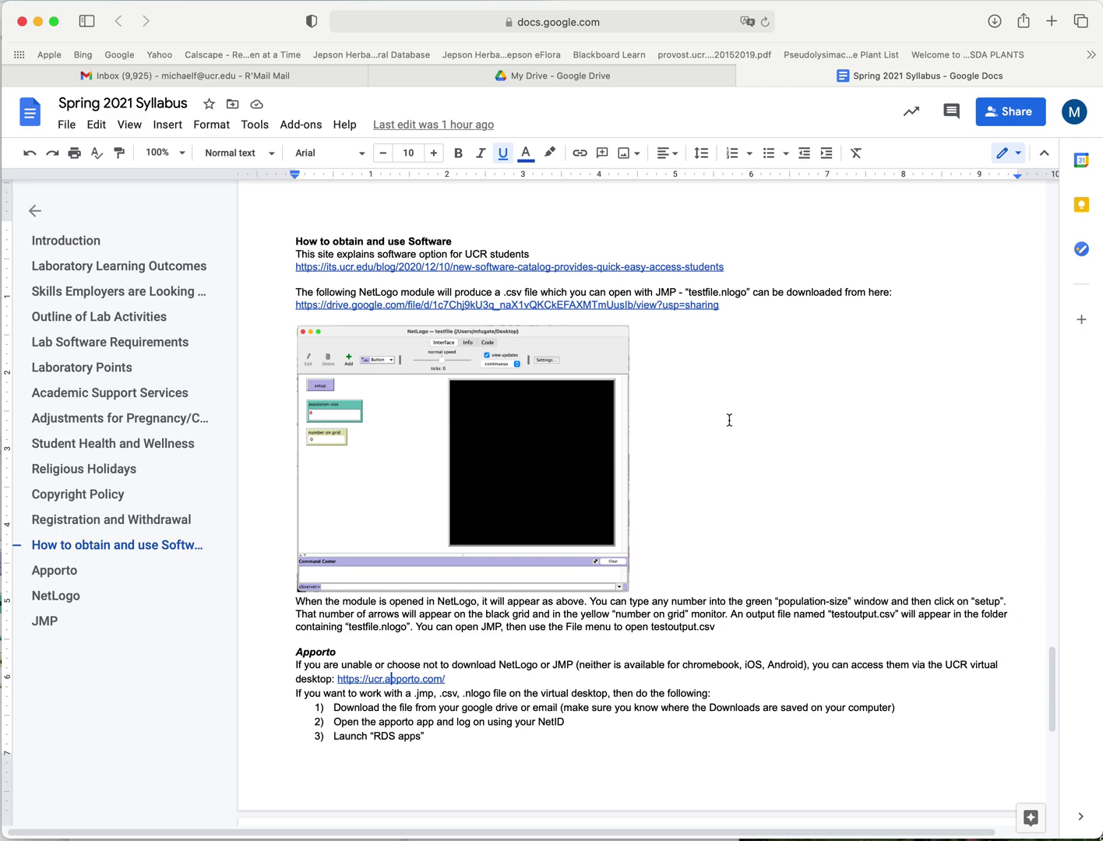
scroll(723, 442, "down", 3)
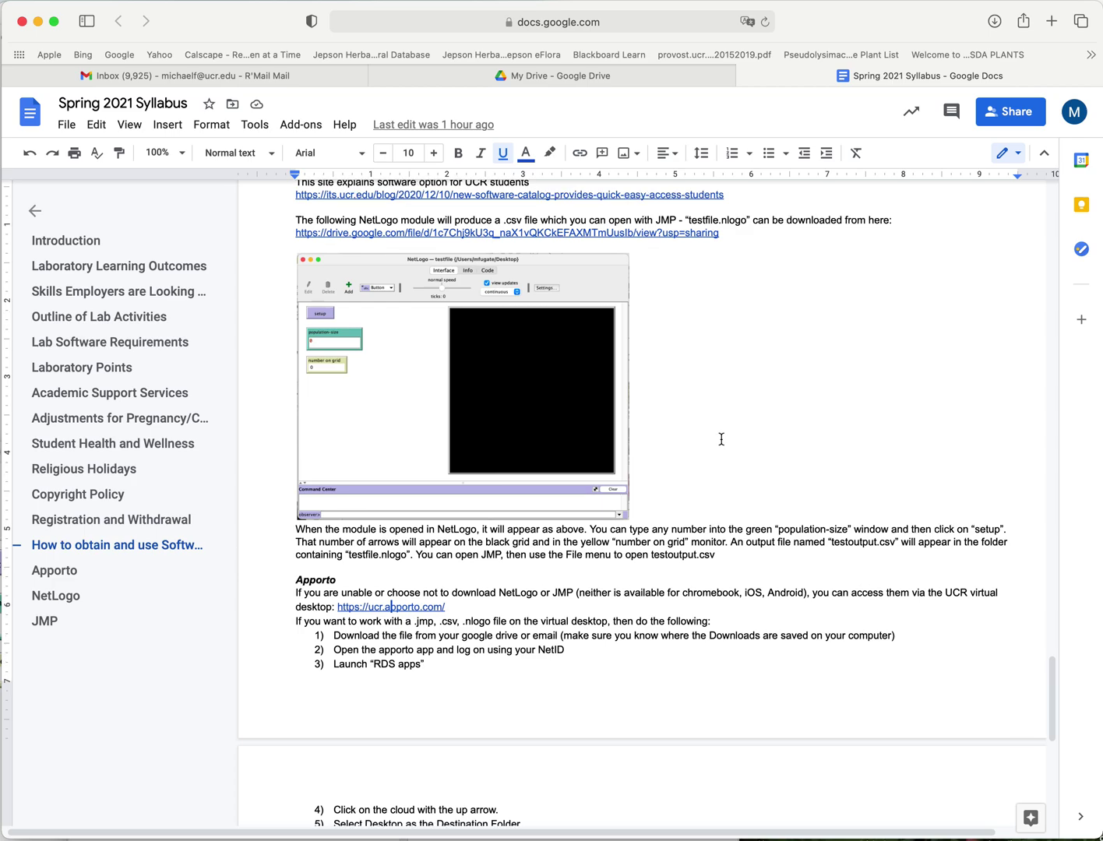
scroll(723, 441, "up", 5)
scroll(726, 456, "down", 2)
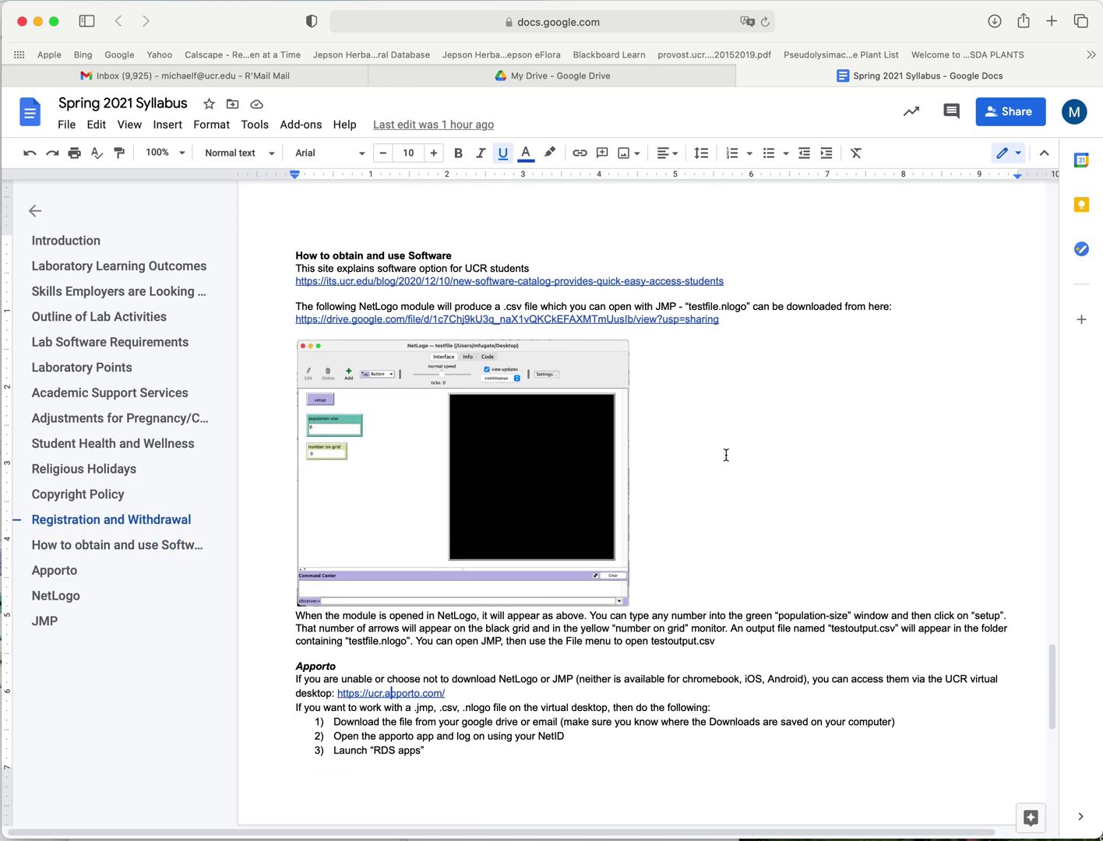
scroll(721, 444, "down", 2)
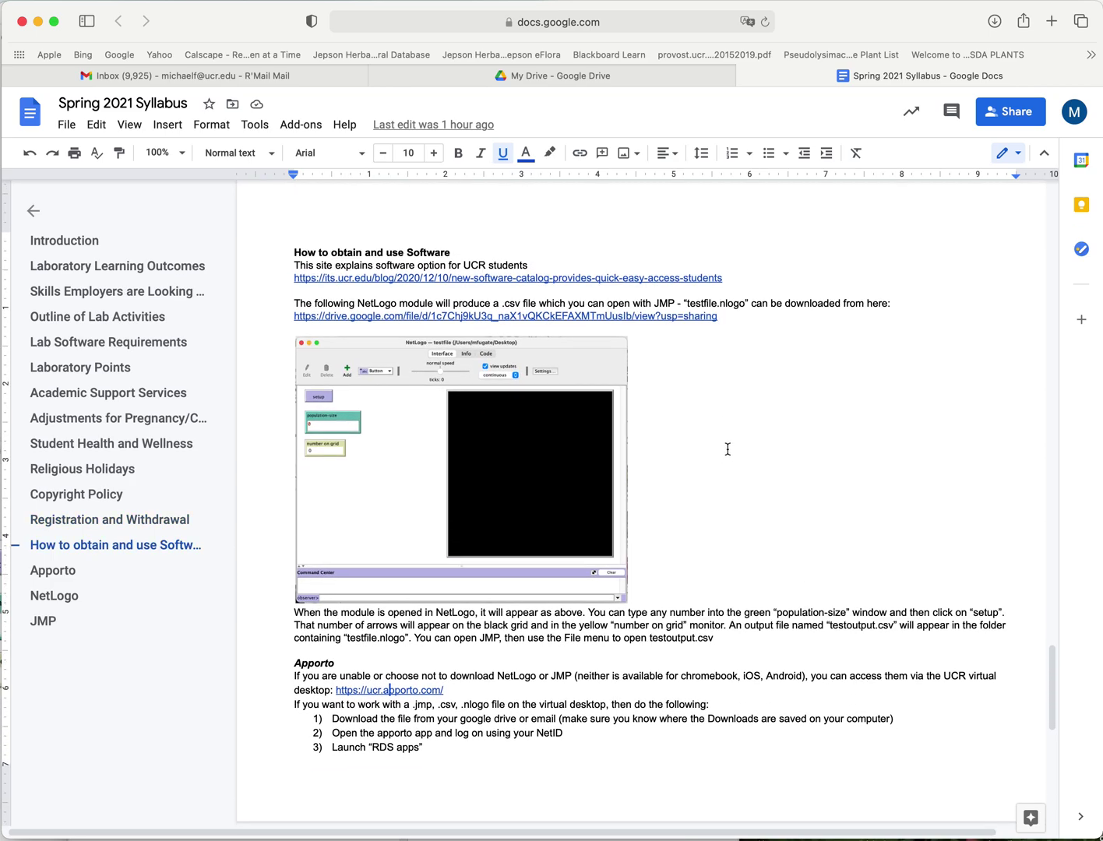
scroll(723, 443, "down", 1)
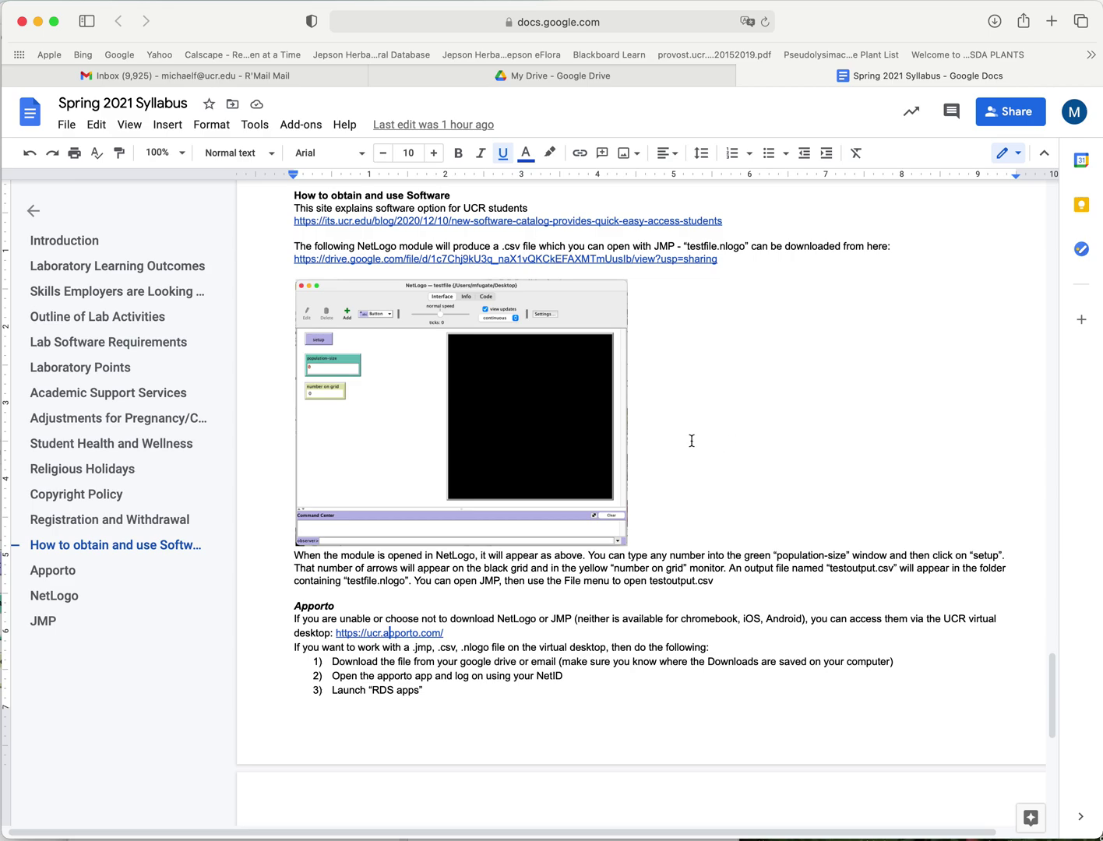
scroll(281, 580, "up", 5)
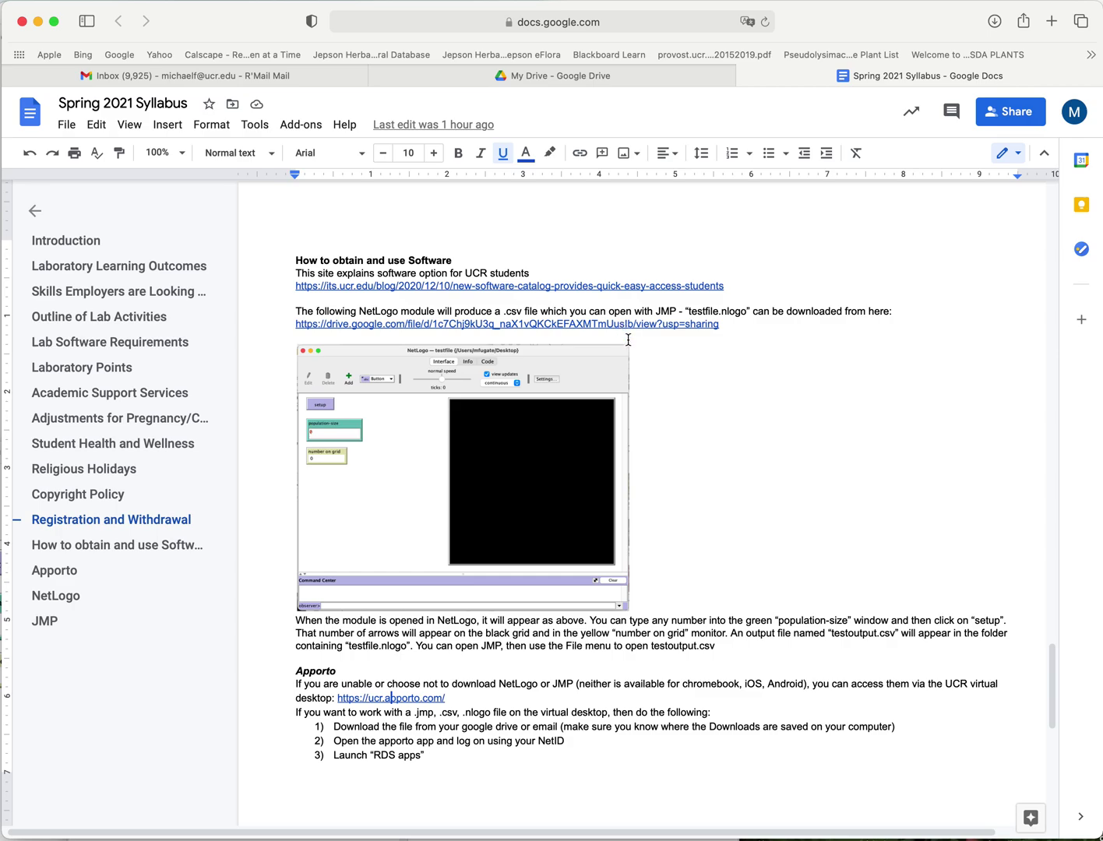
scroll(627, 340, "up", 1)
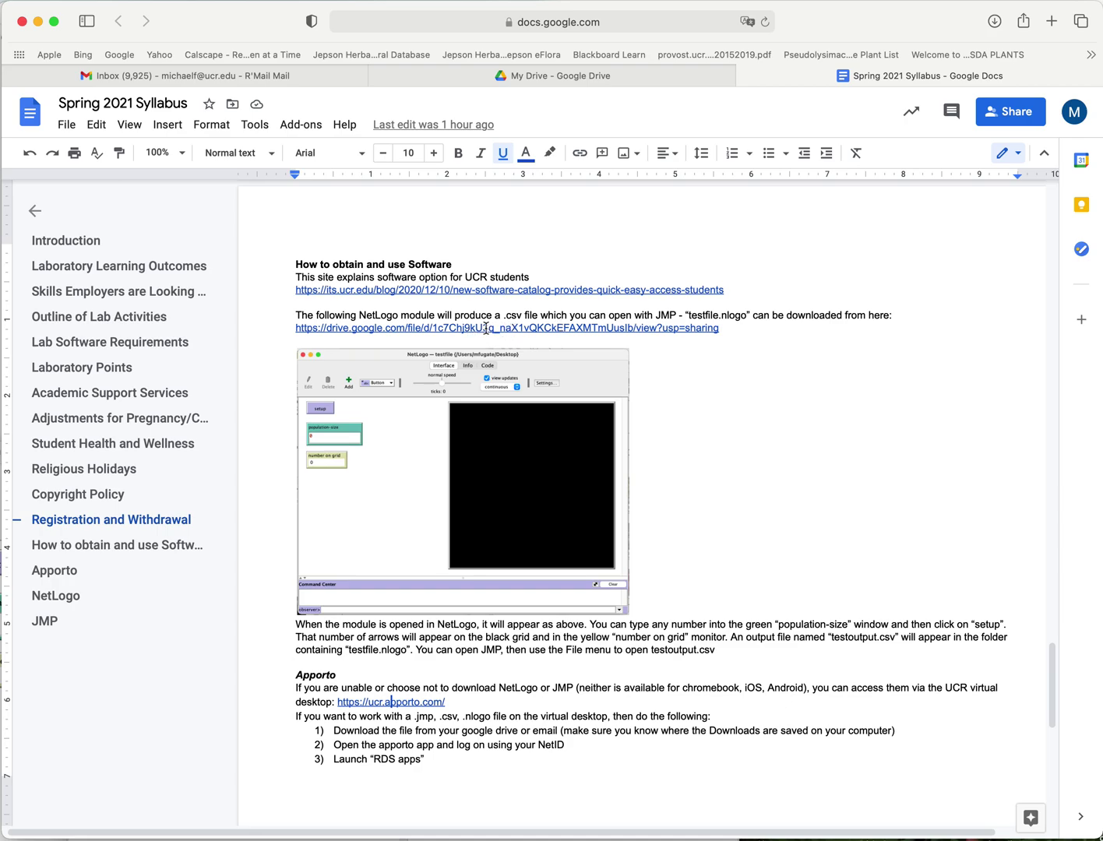
scroll(485, 330, "up", 1)
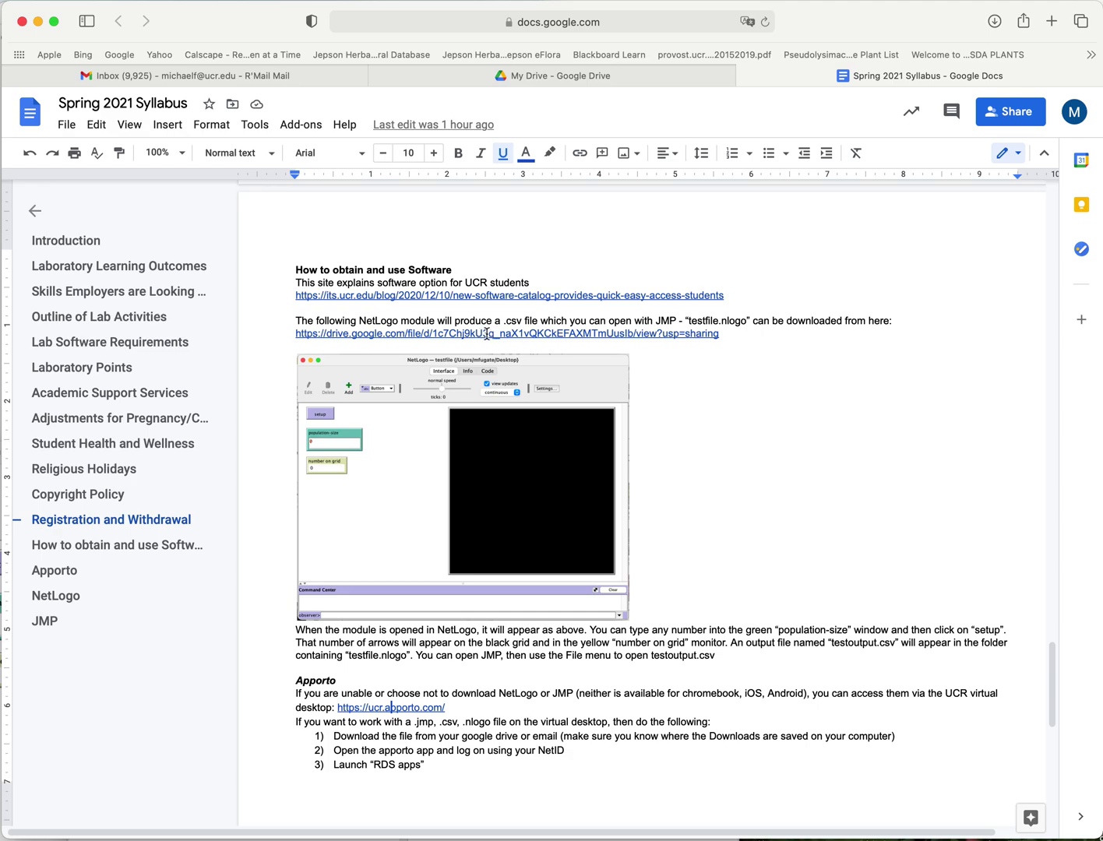
left_click(471, 336)
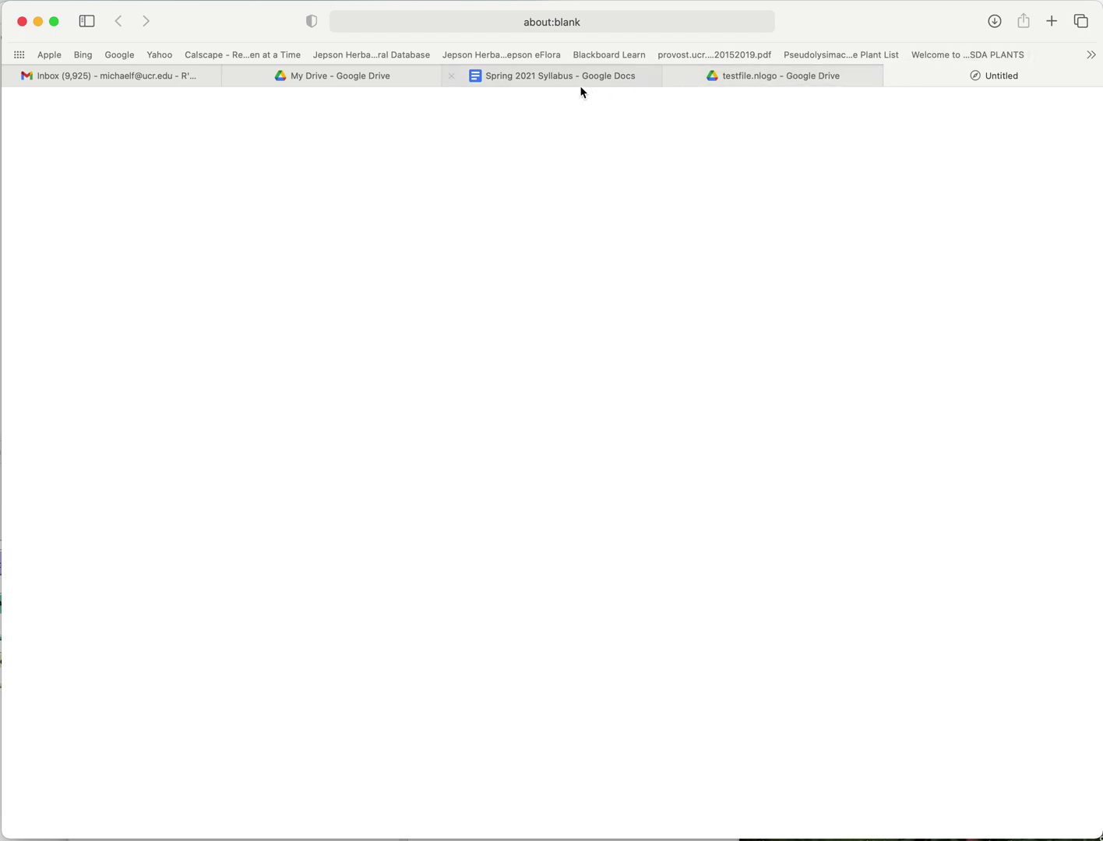
- Return to the Spring 2021 Syllabus document tab
right_click(505, 78)
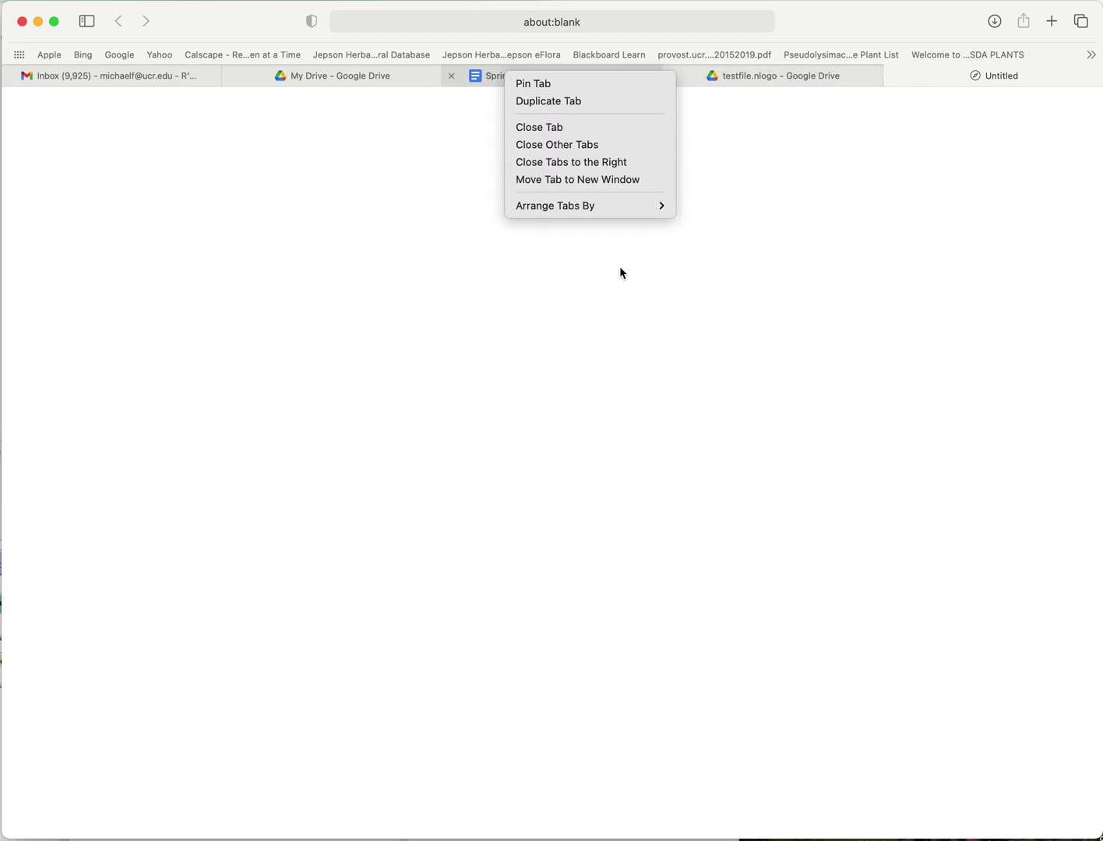
left_click(490, 75)
left_click(490, 74)
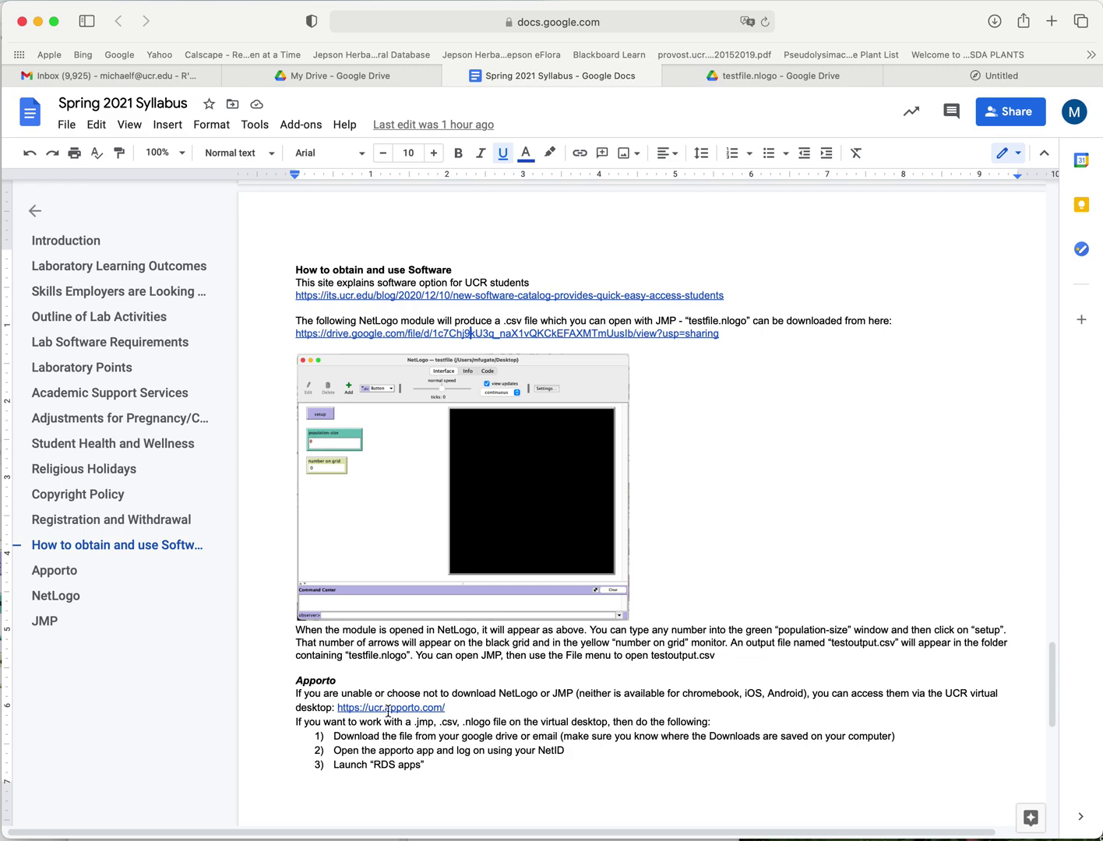
- Open the ucr.apporto.com link from the syllabus in a new tab
left_click(386, 710)
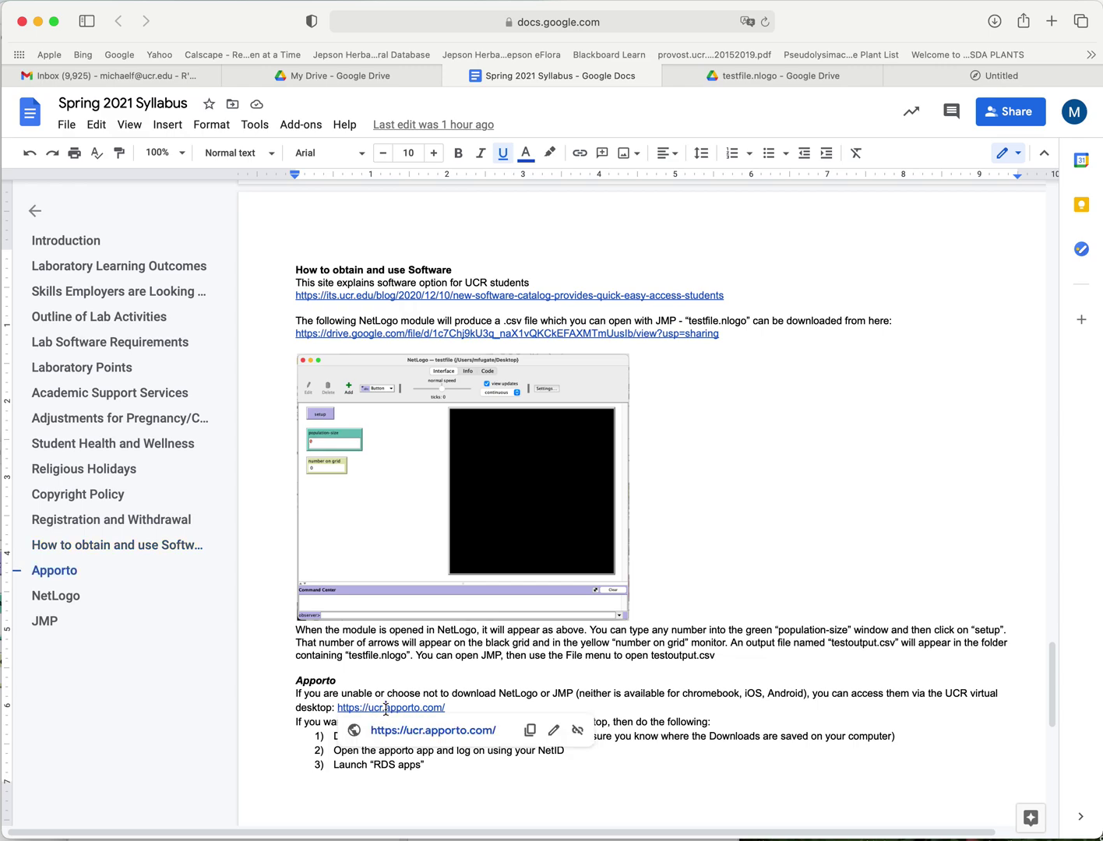
left_click(409, 740)
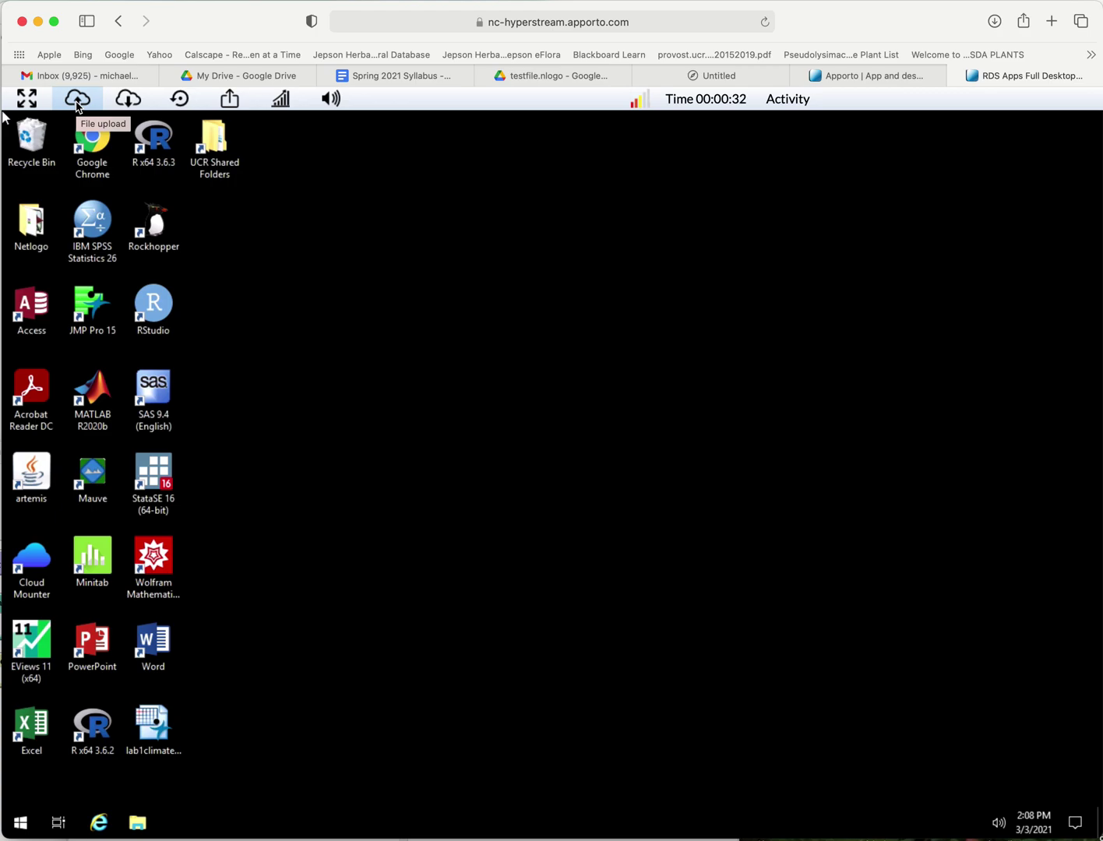
- Upload testfile.nlogo (12.4 KB) from the Mac's Desktop to the virtual desktop
left_click(77, 101)
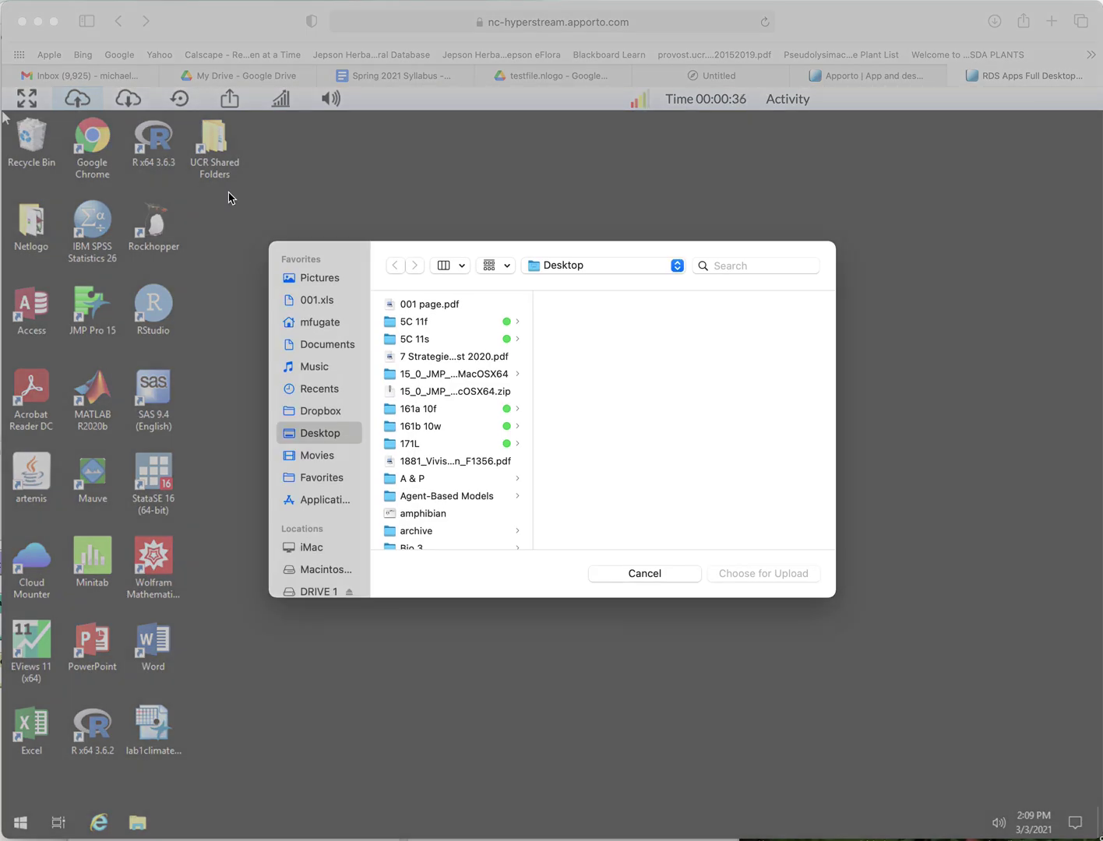
scroll(481, 461, "down", 20)
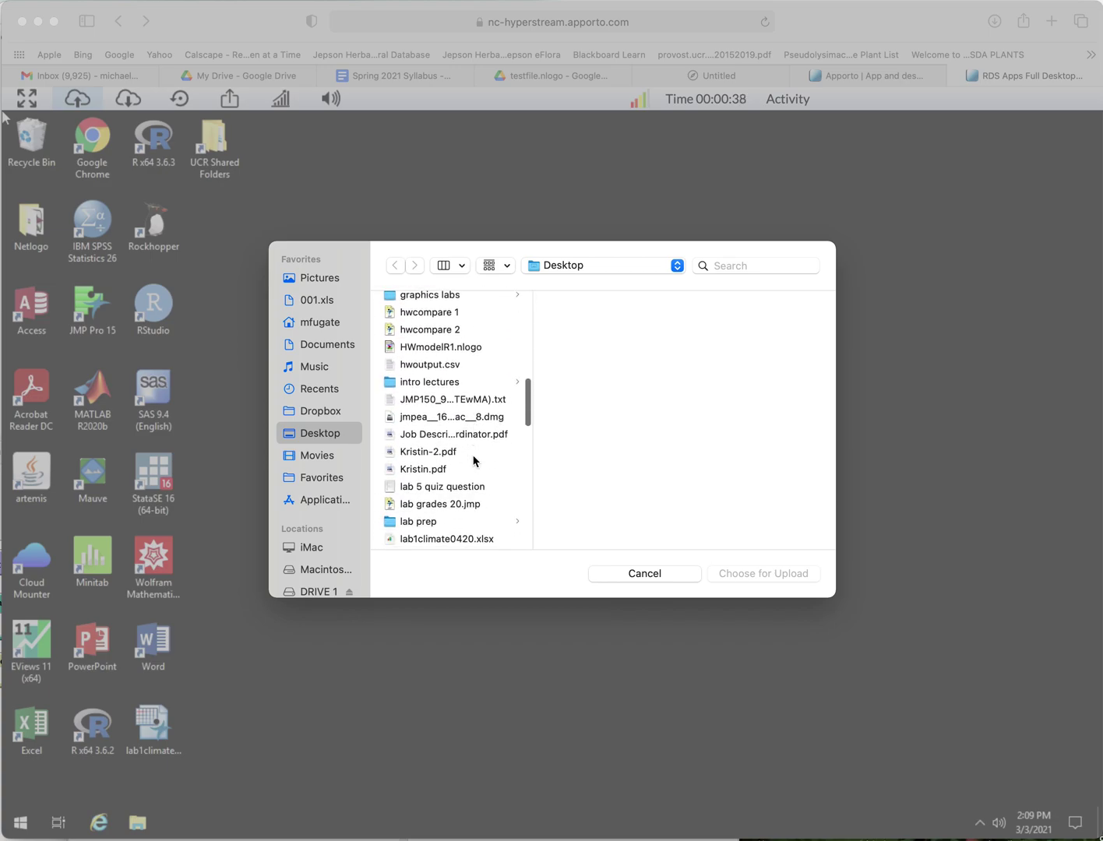
scroll(473, 459, "down", 20)
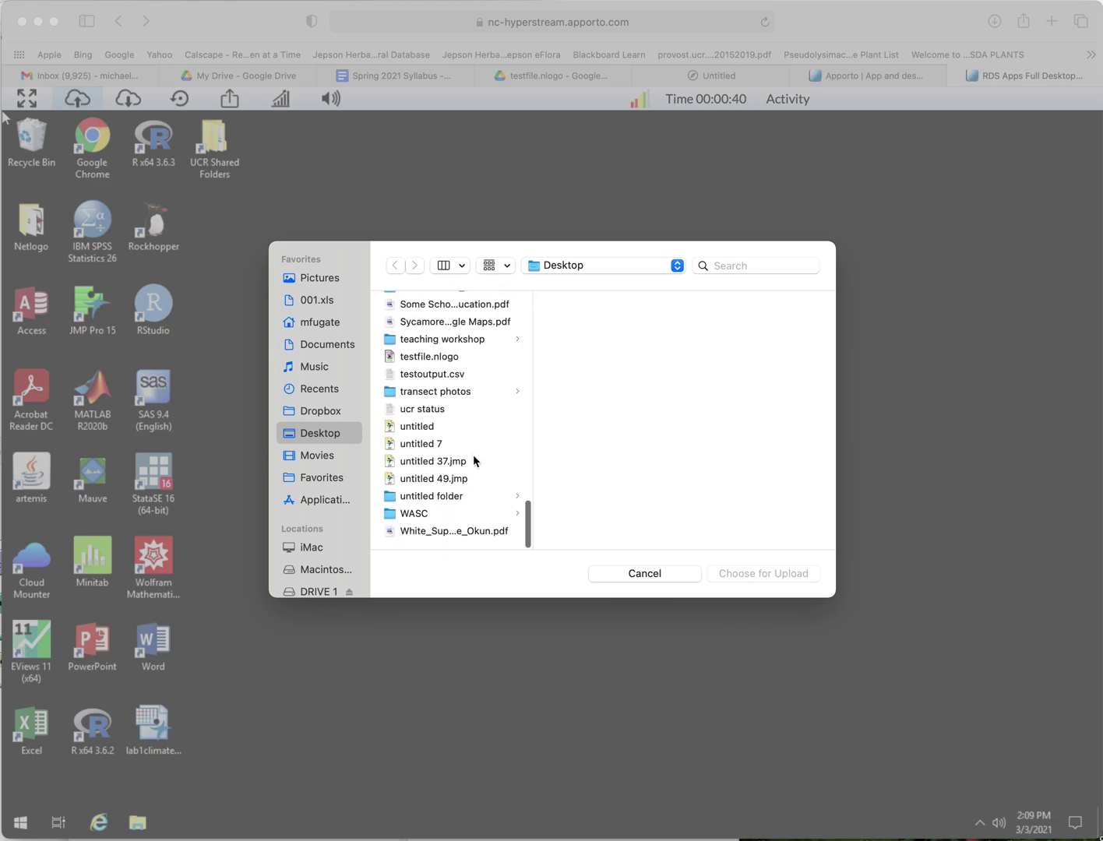
scroll(471, 454, "up", 2)
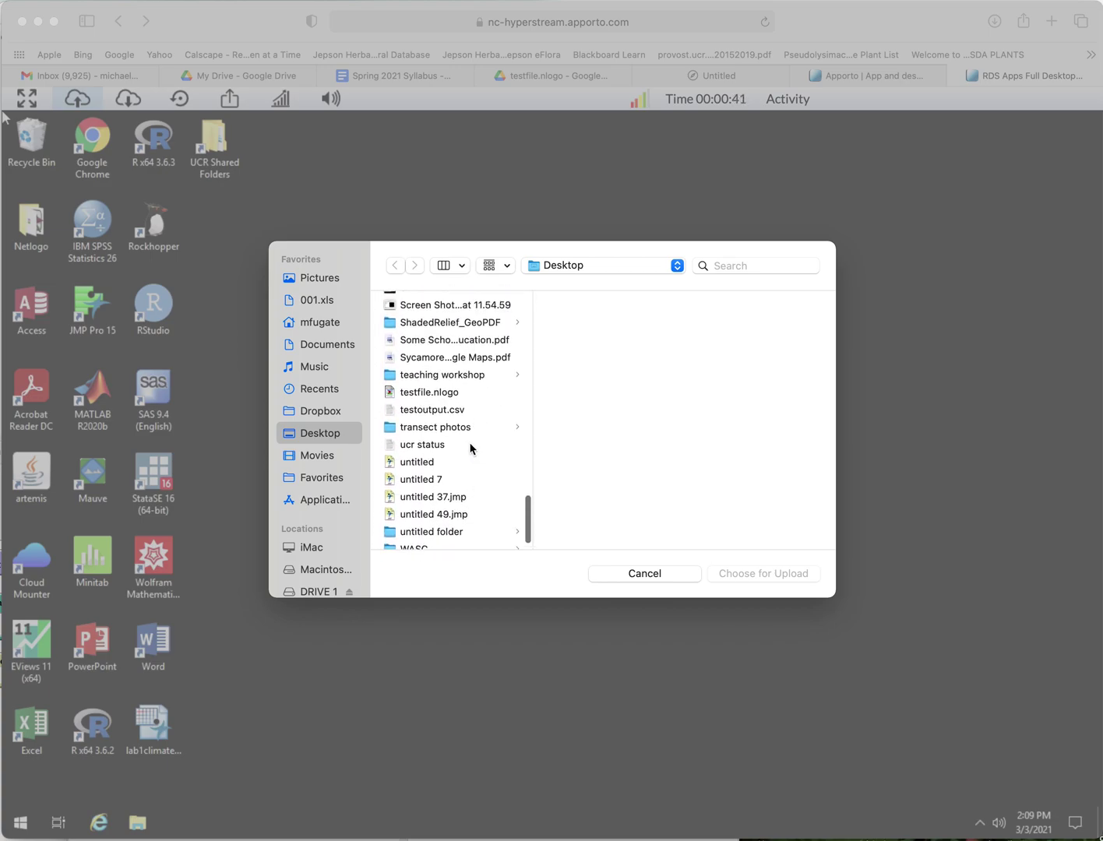
left_click(437, 396)
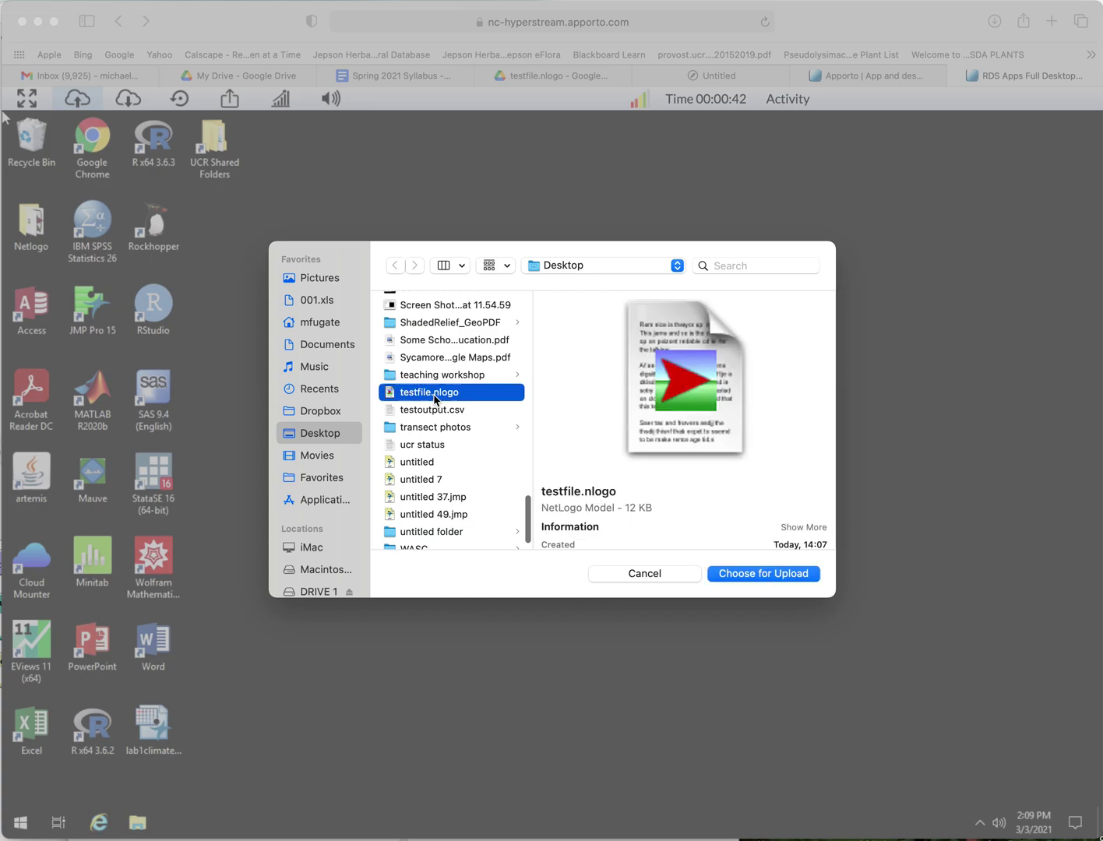
left_click(750, 579)
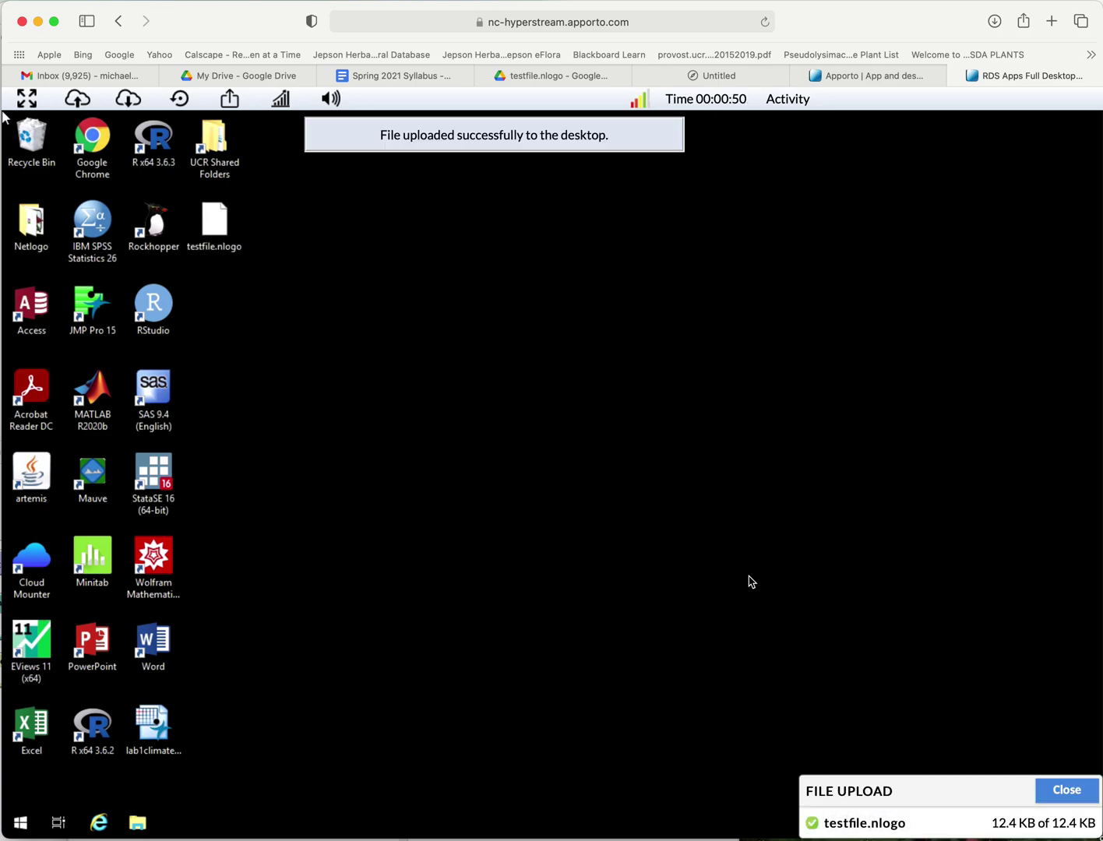
left_click(1069, 792)
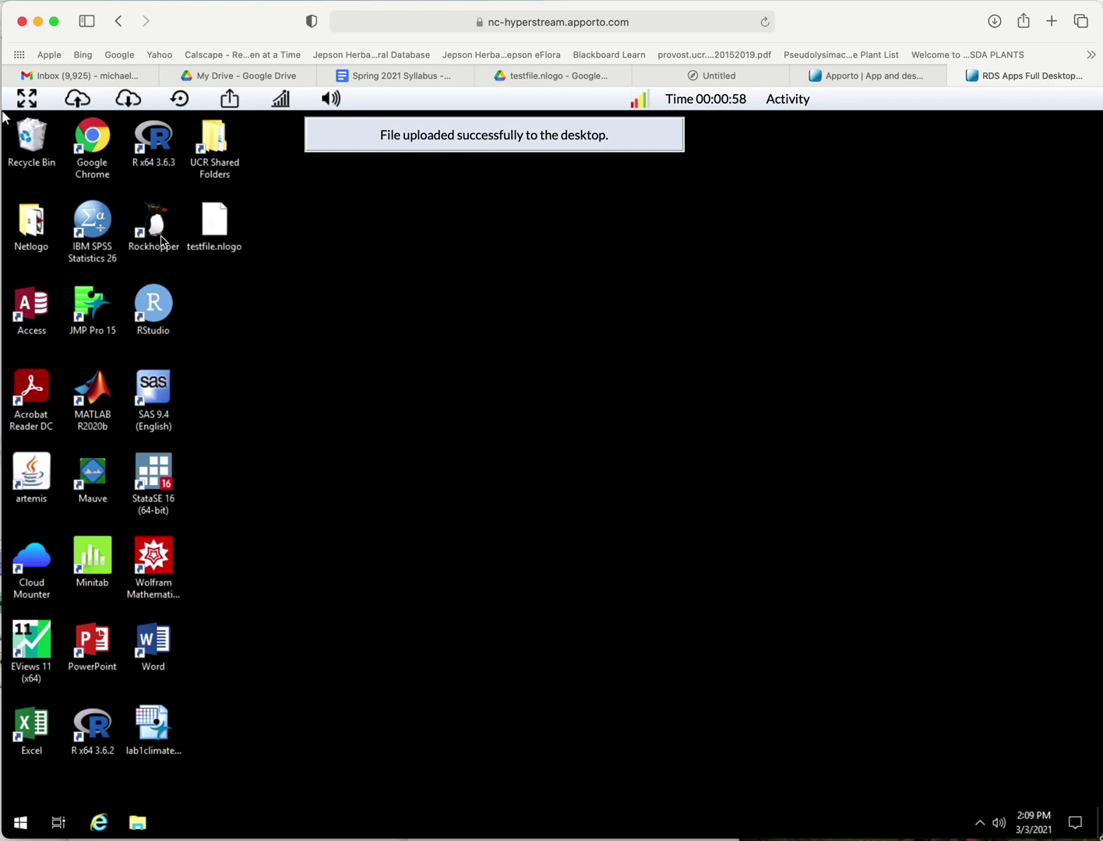
- Open the Netlogo desktop folder and start the NetLogo 6.1.1 shortcut
left_click(31, 229)
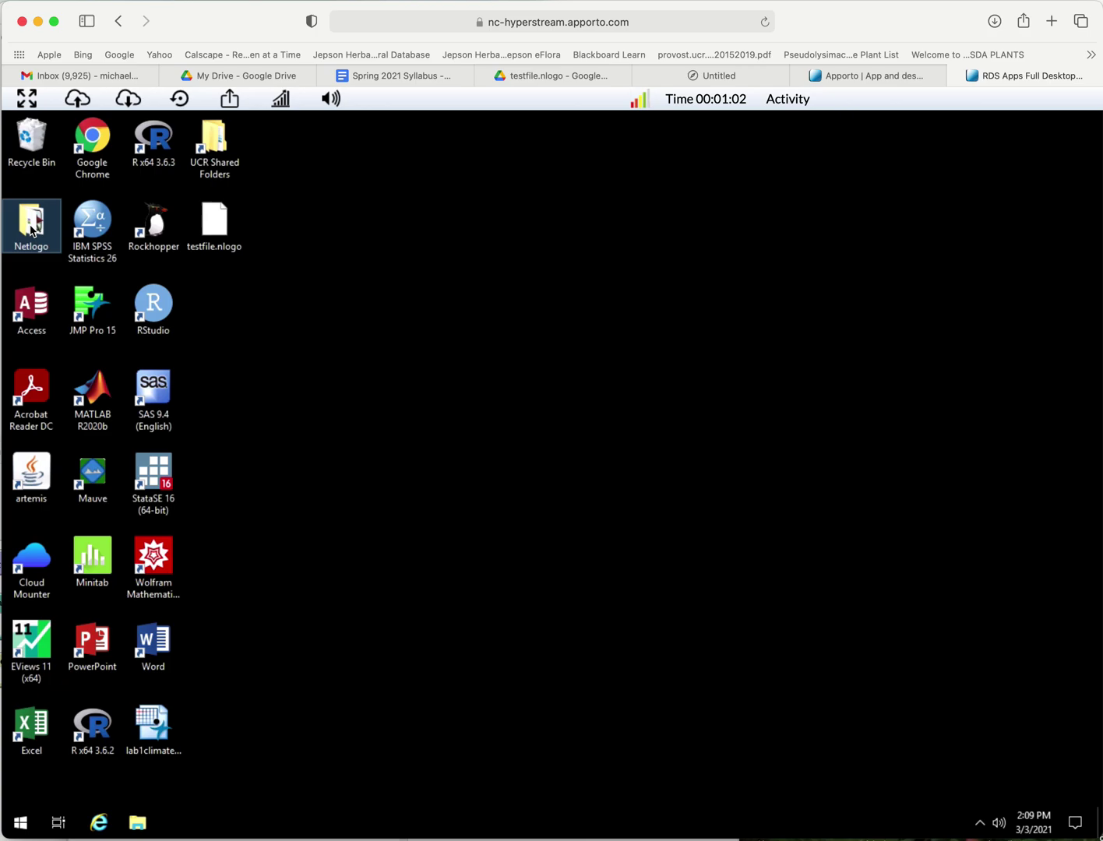
double_click(31, 229)
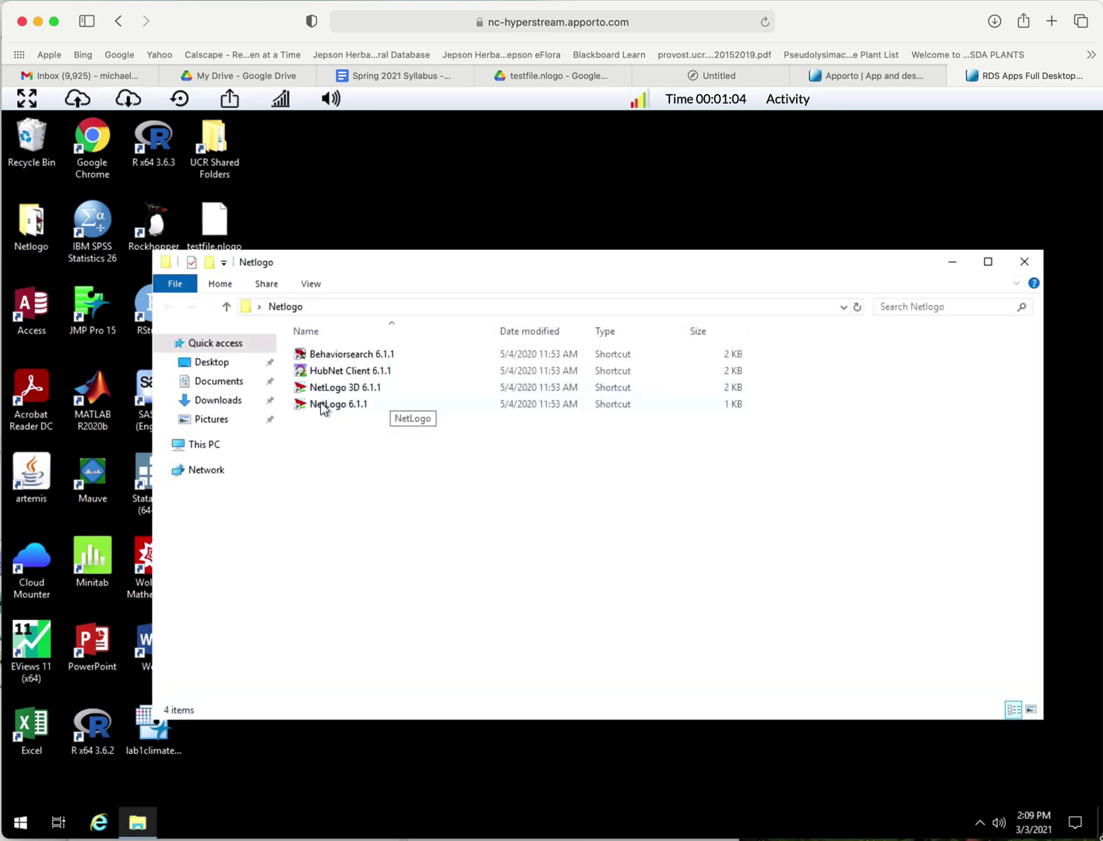
double_click(324, 409)
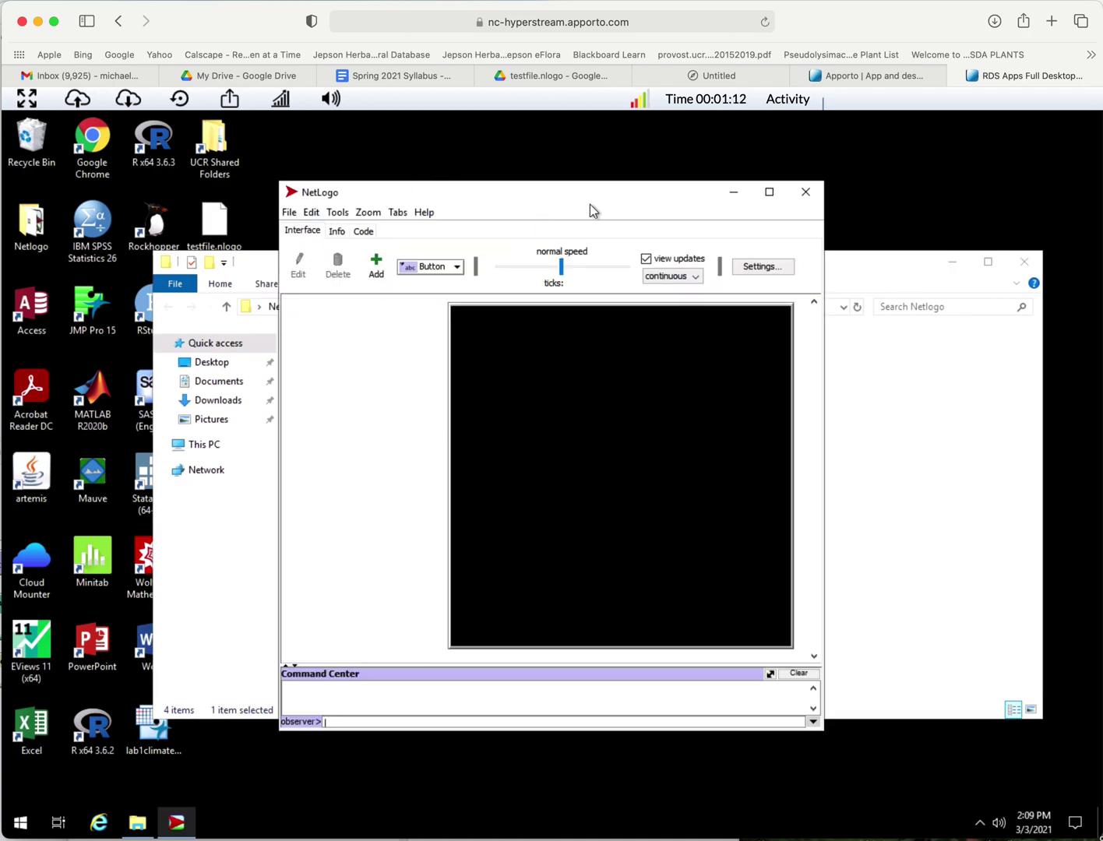
- Open testfile.nlogo from This PC > Desktop, continuing past the newer-version warning
left_click(289, 215)
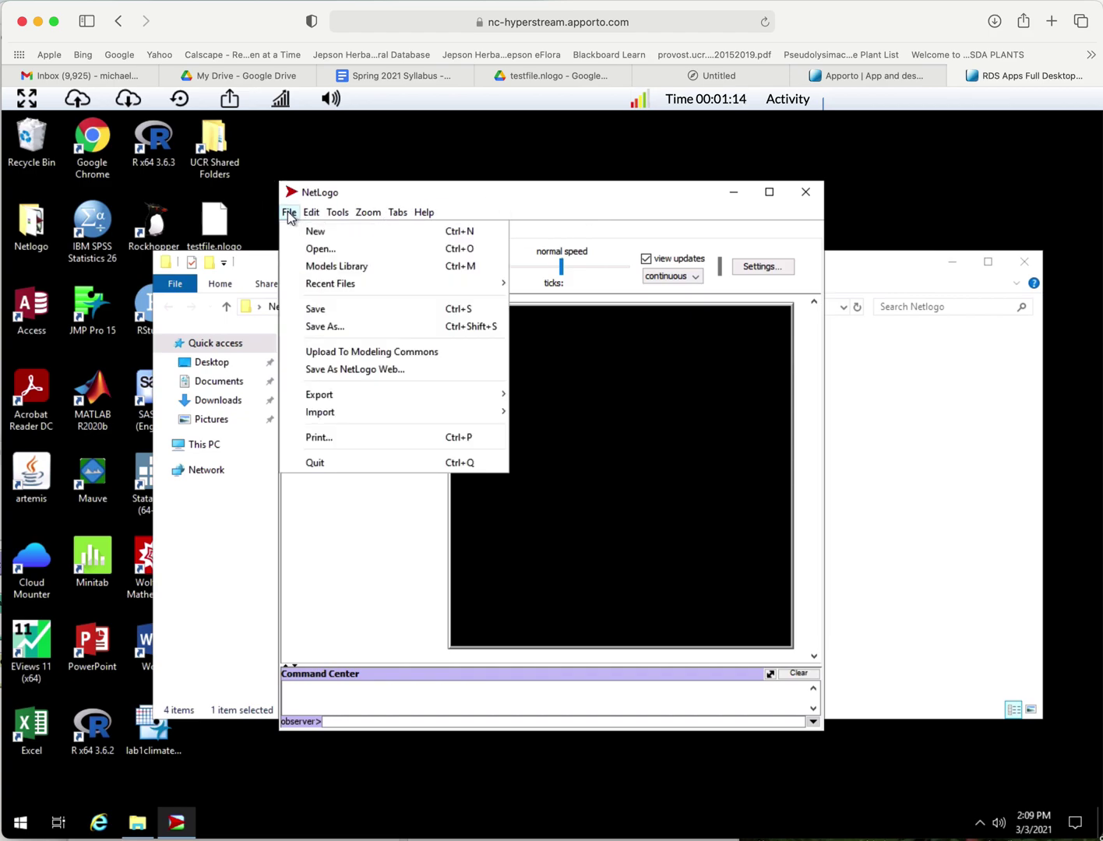
left_click(312, 250)
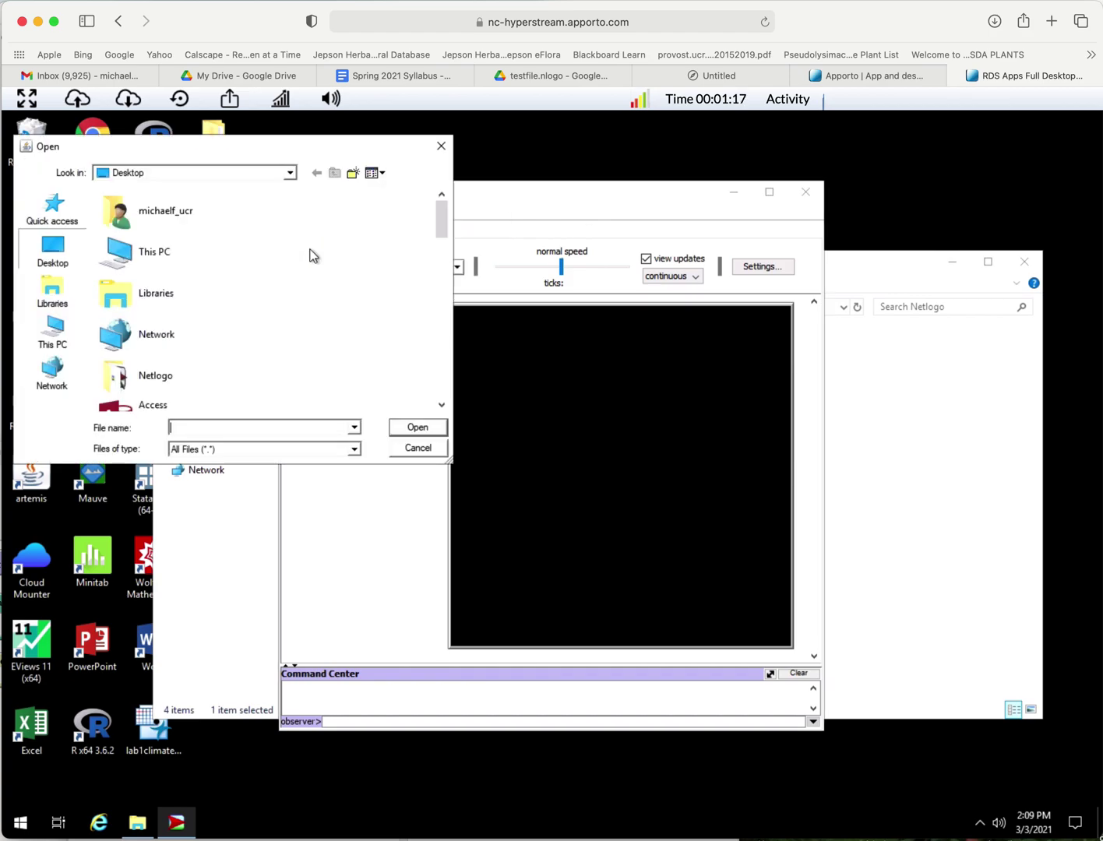
left_click(58, 252)
left_click(121, 254)
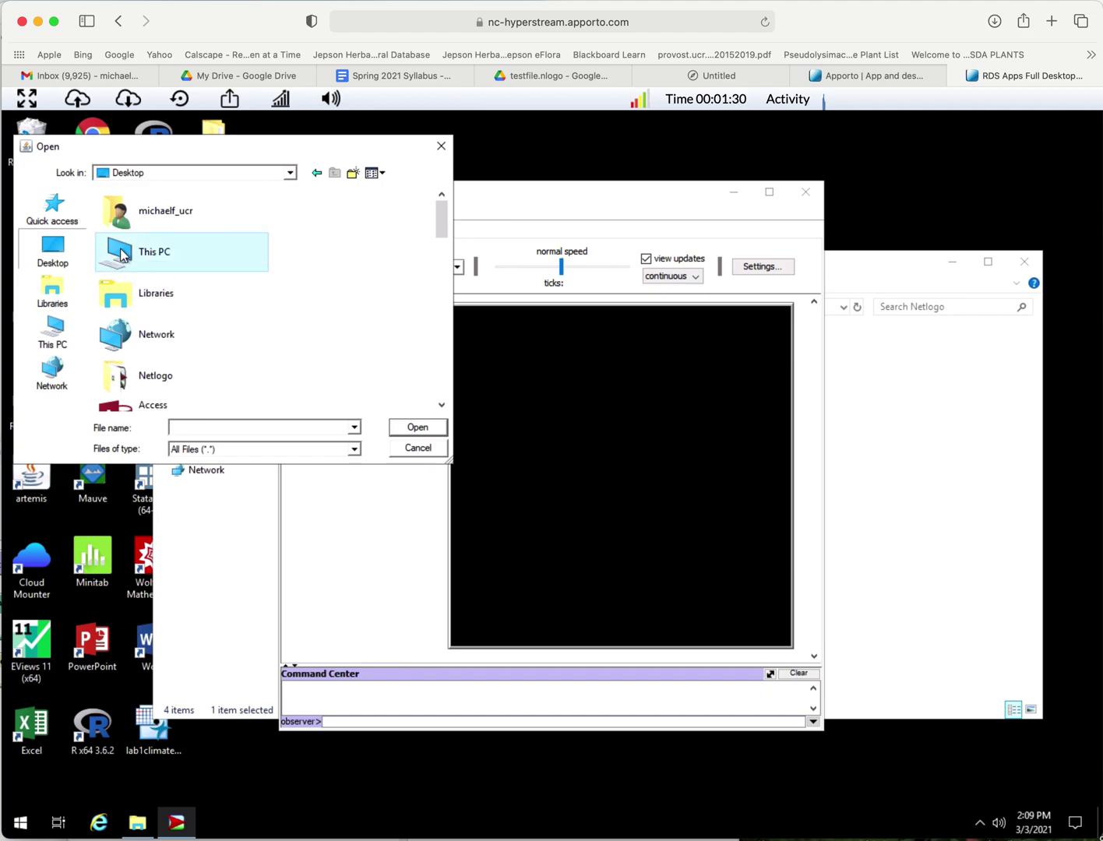
double_click(122, 254)
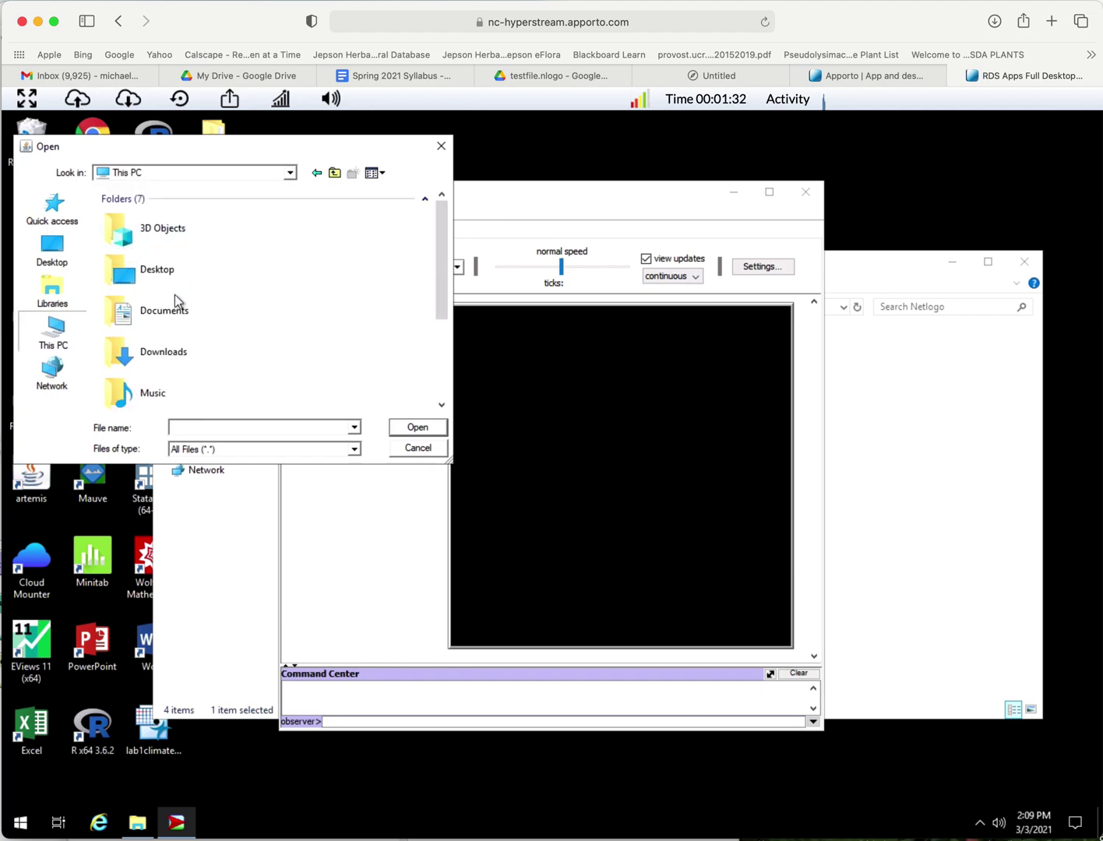
double_click(124, 273)
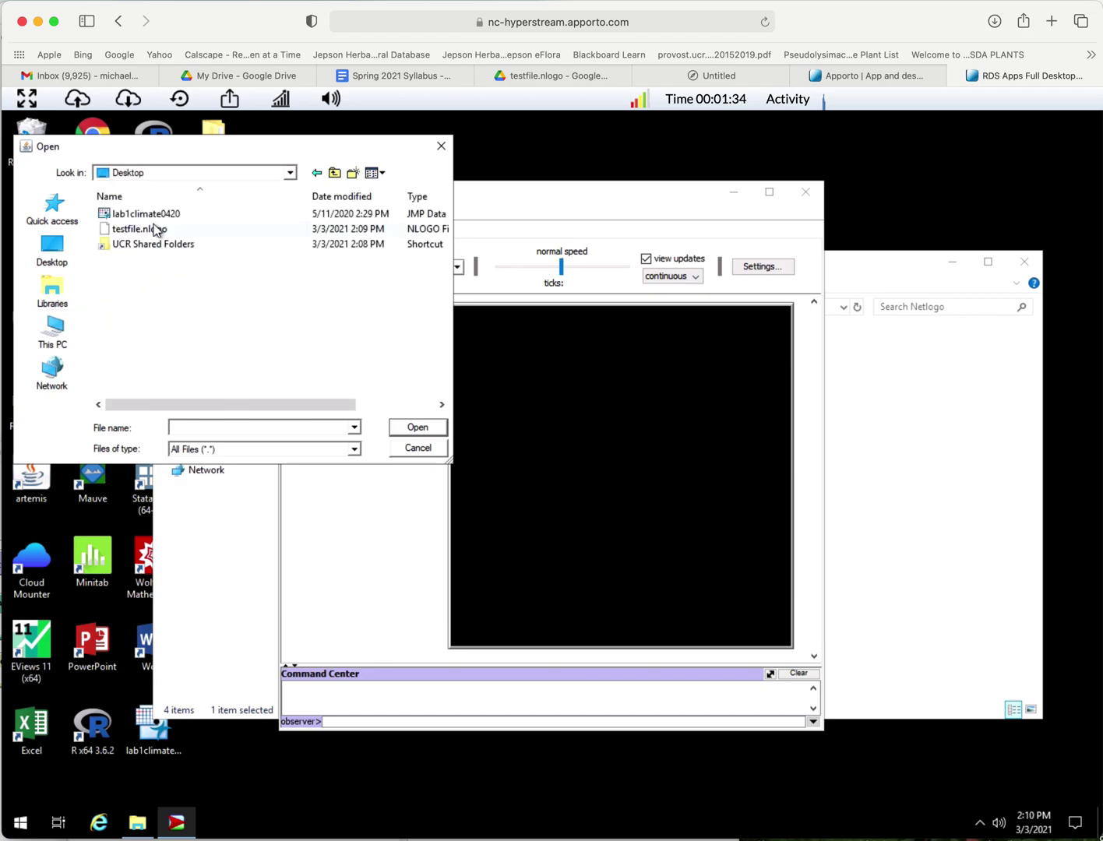
left_click(131, 233)
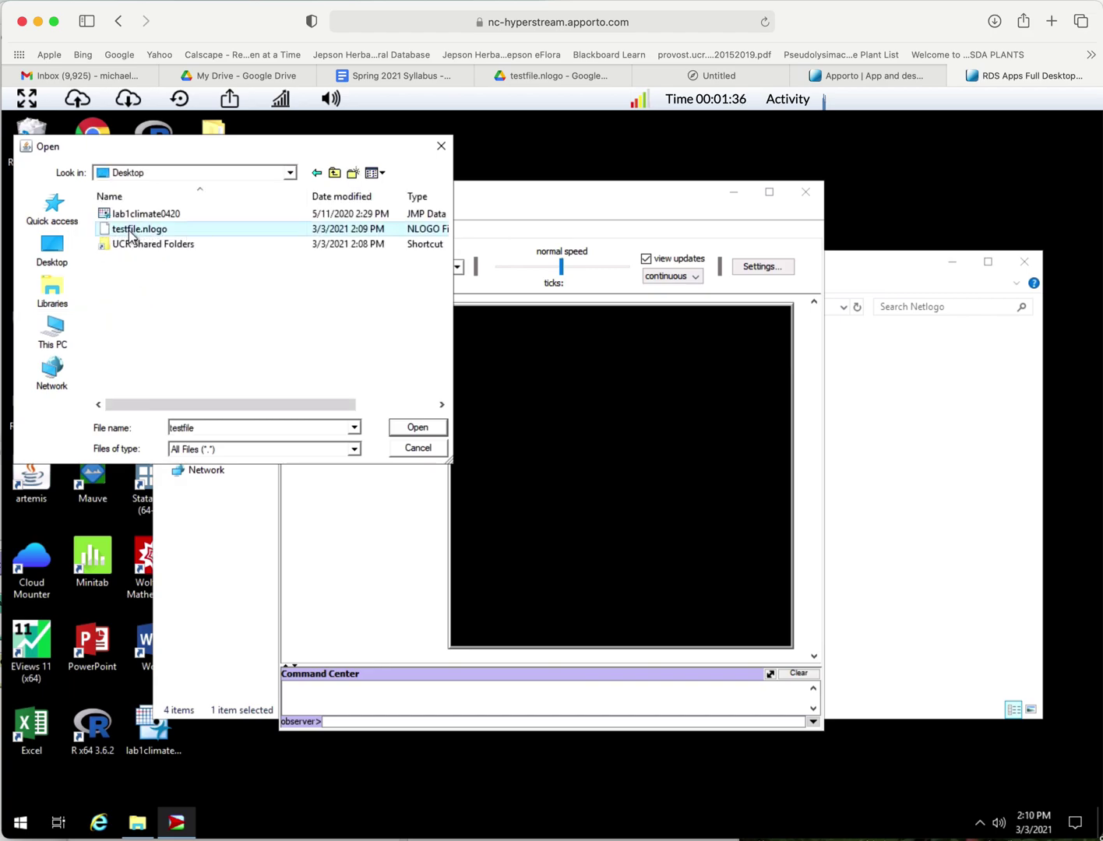
left_click(418, 428)
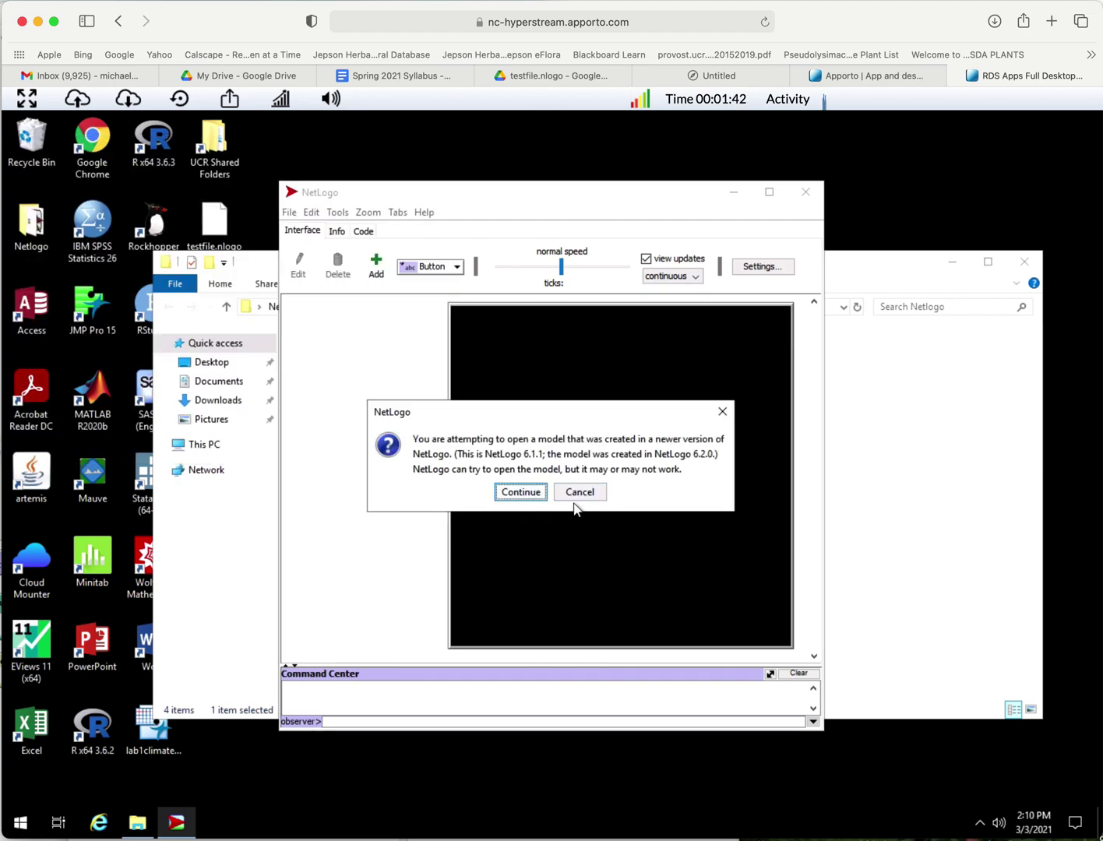
left_click(521, 492)
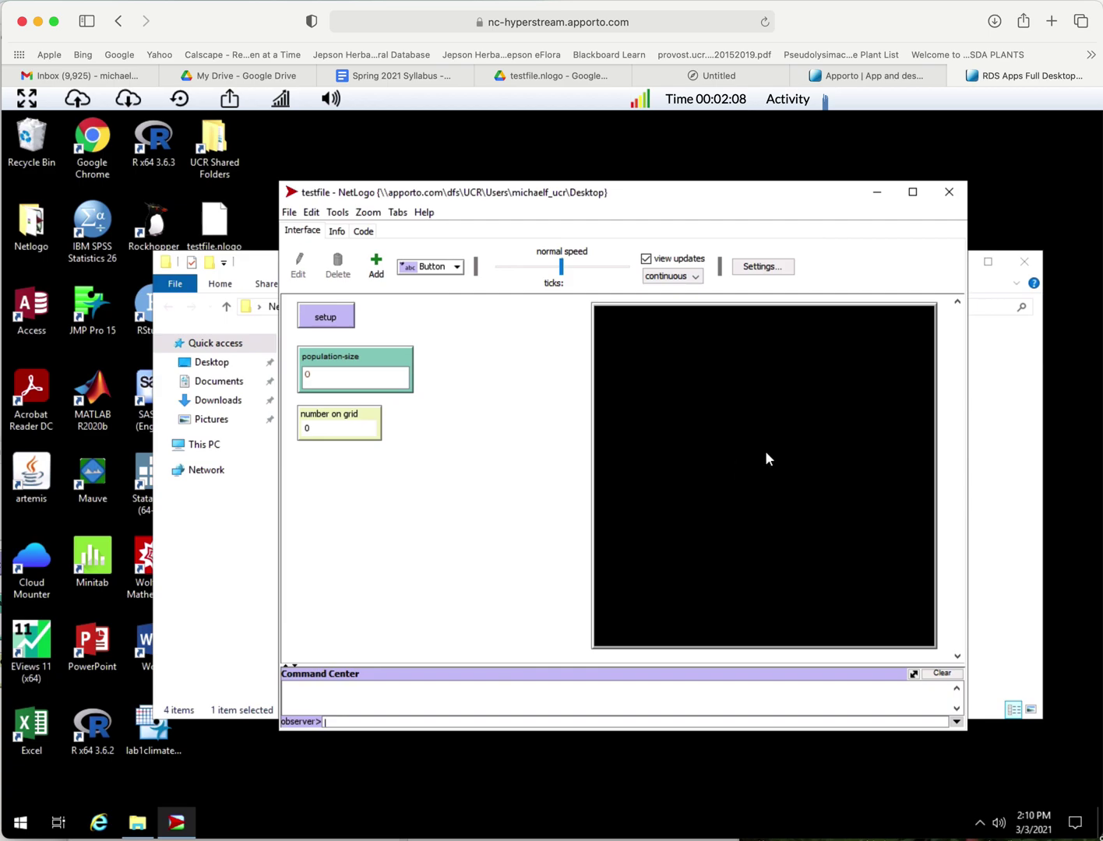
- Set population-size to 25 and run setup to place 25 turtles
double_click(320, 374)
left_click(326, 321)
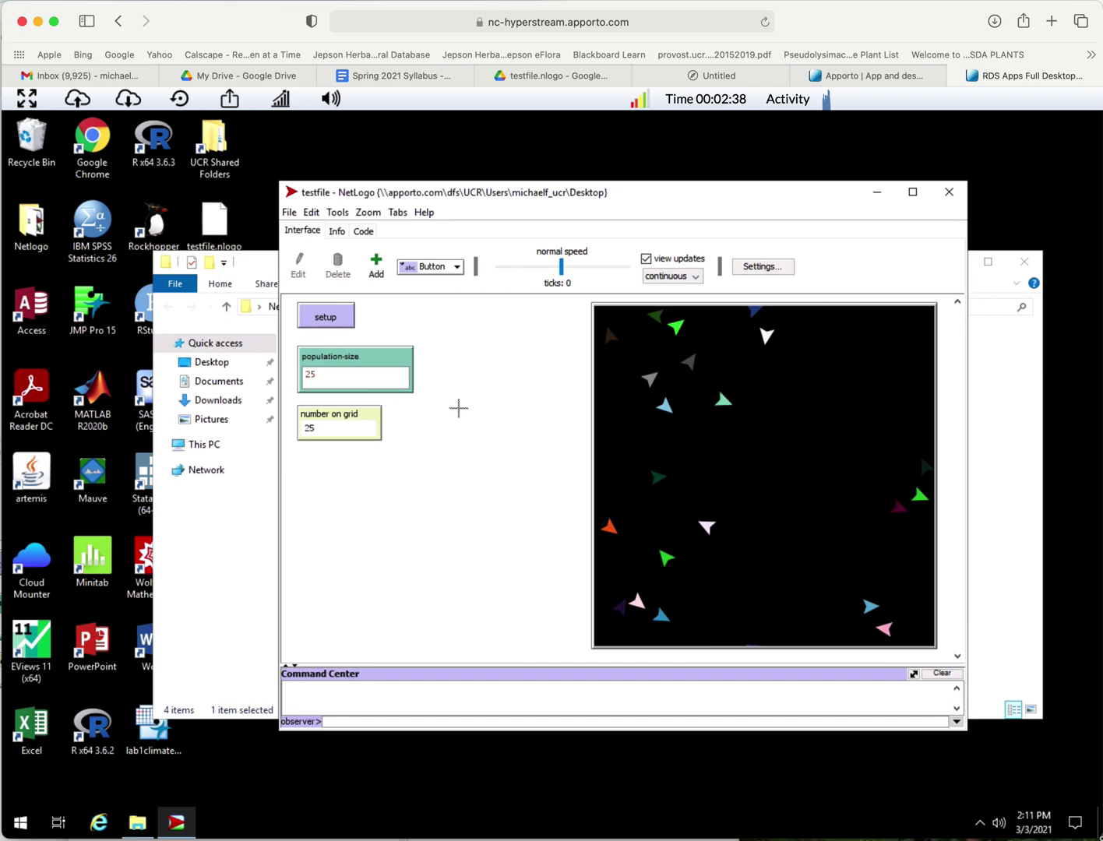
- Move the NetLogo window down-right and the Netlogo folder window to the lower left
left_click(675, 206)
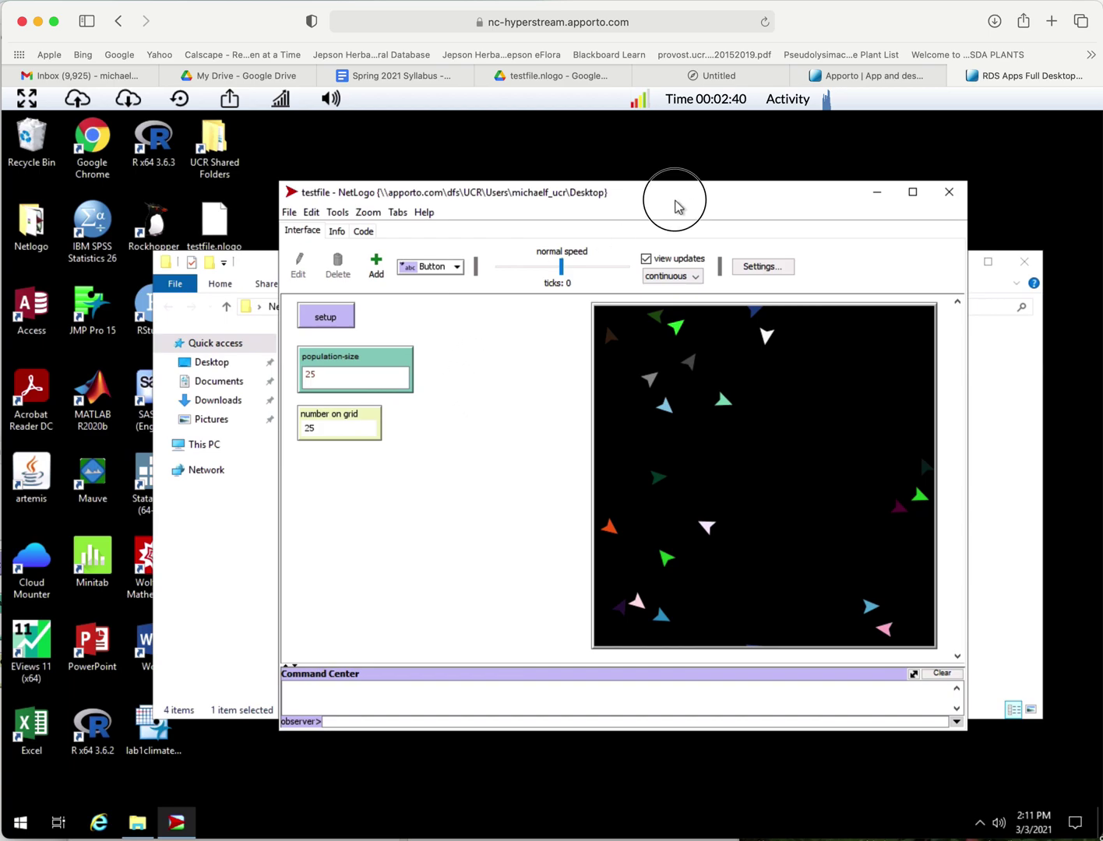
left_click_drag(676, 206, 805, 270)
left_click(308, 290)
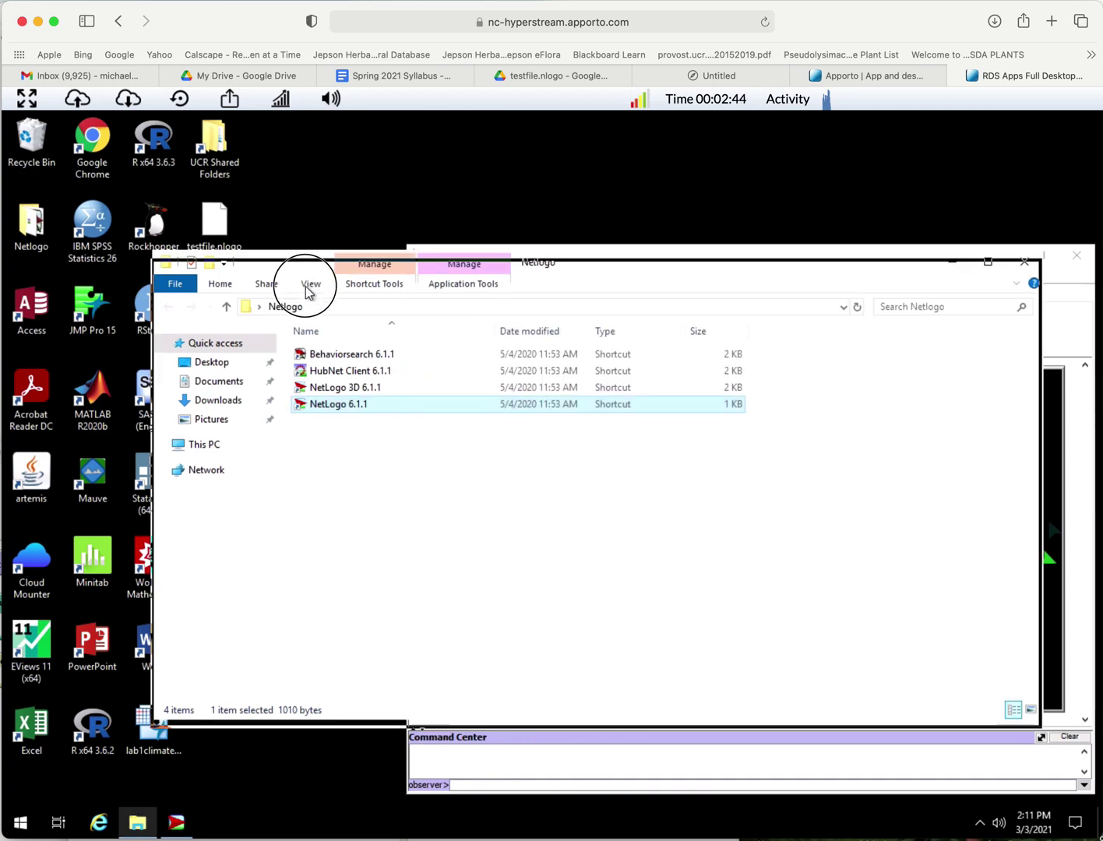
left_click_drag(309, 271, 287, 520)
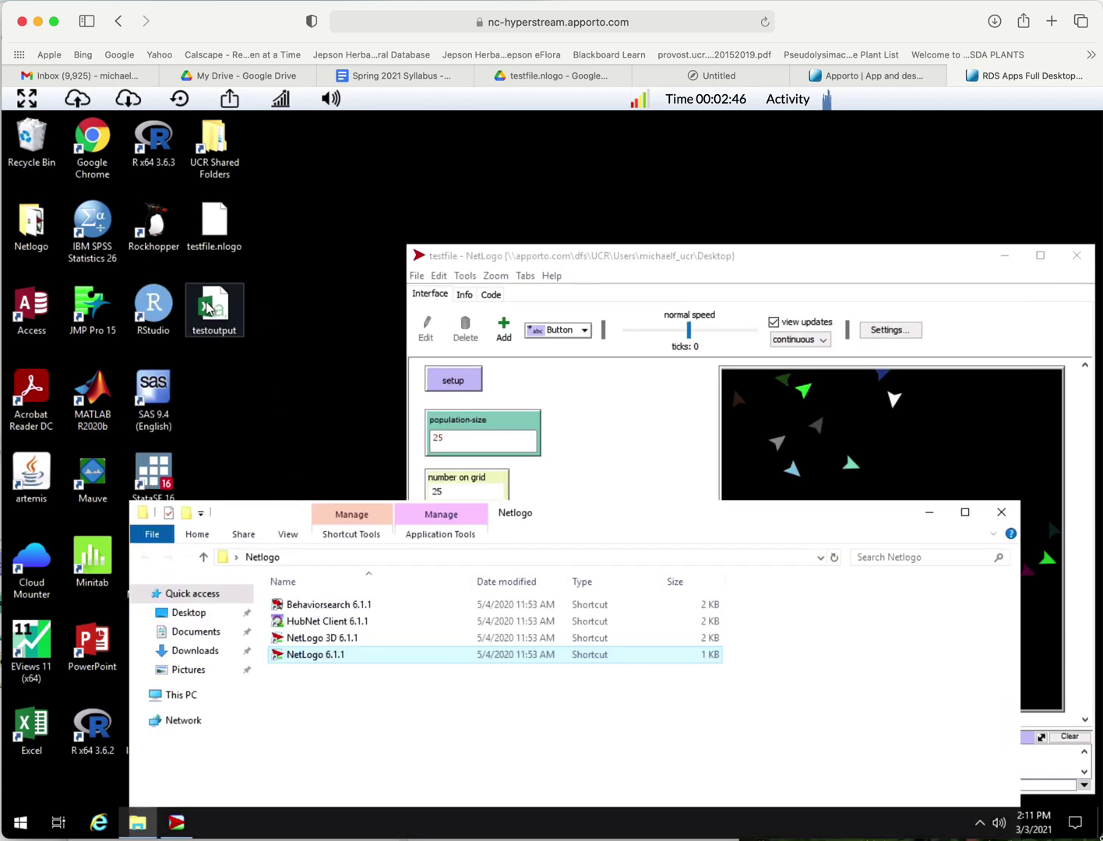
- Locate the testoutput file on the desktop, then bring NetLogo back to the front
key("Up")
key("Down")
key("Up")
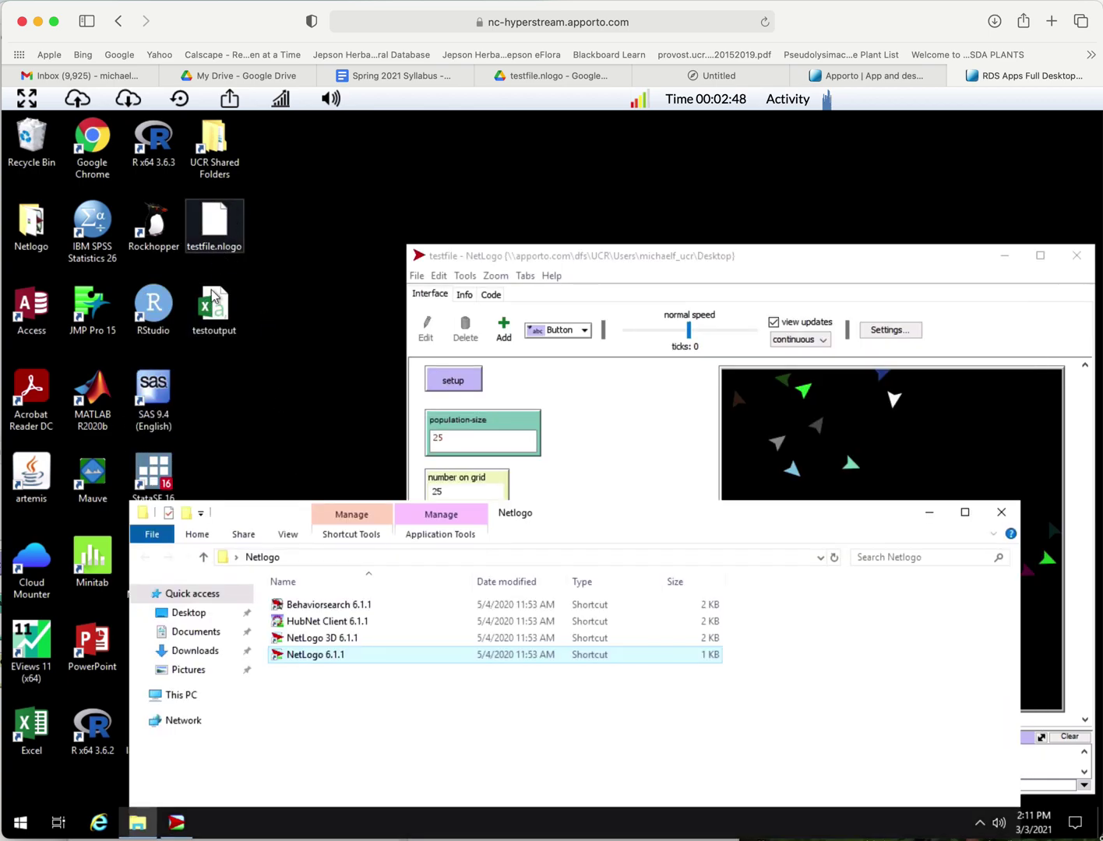
left_click(215, 302)
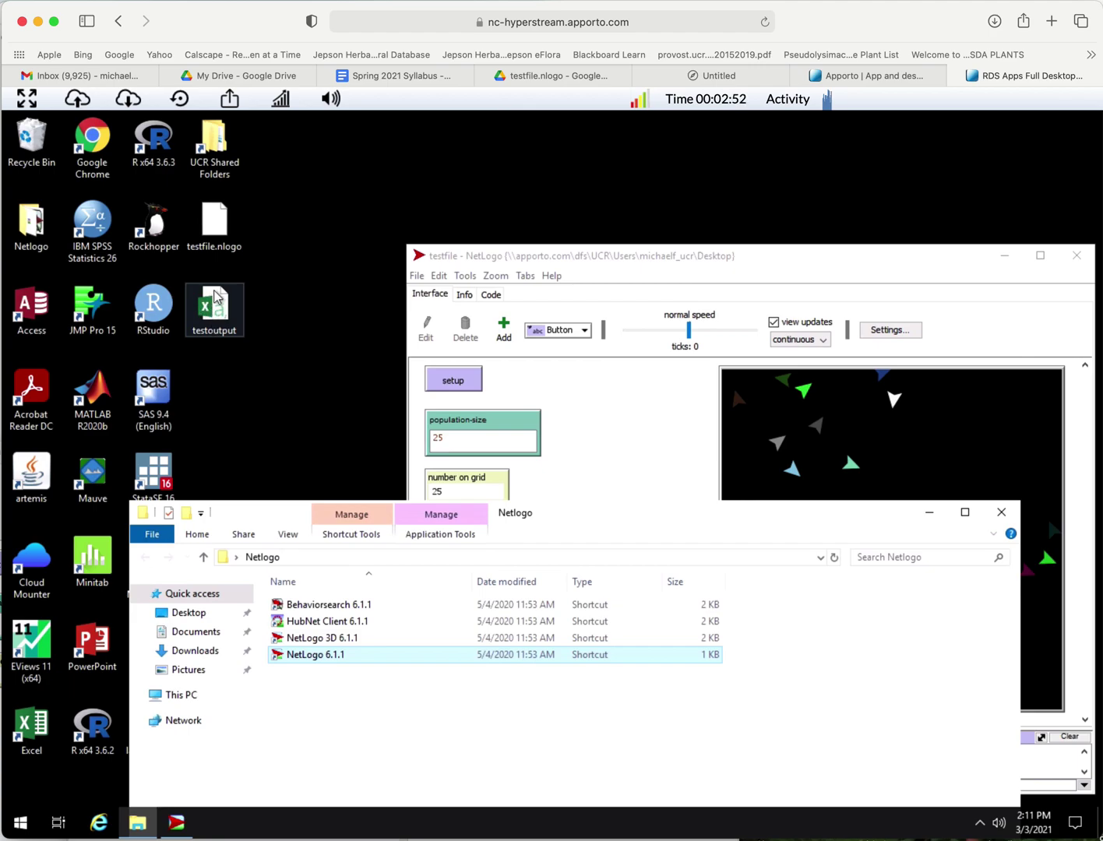
key("Up")
key("Down")
left_click(293, 381)
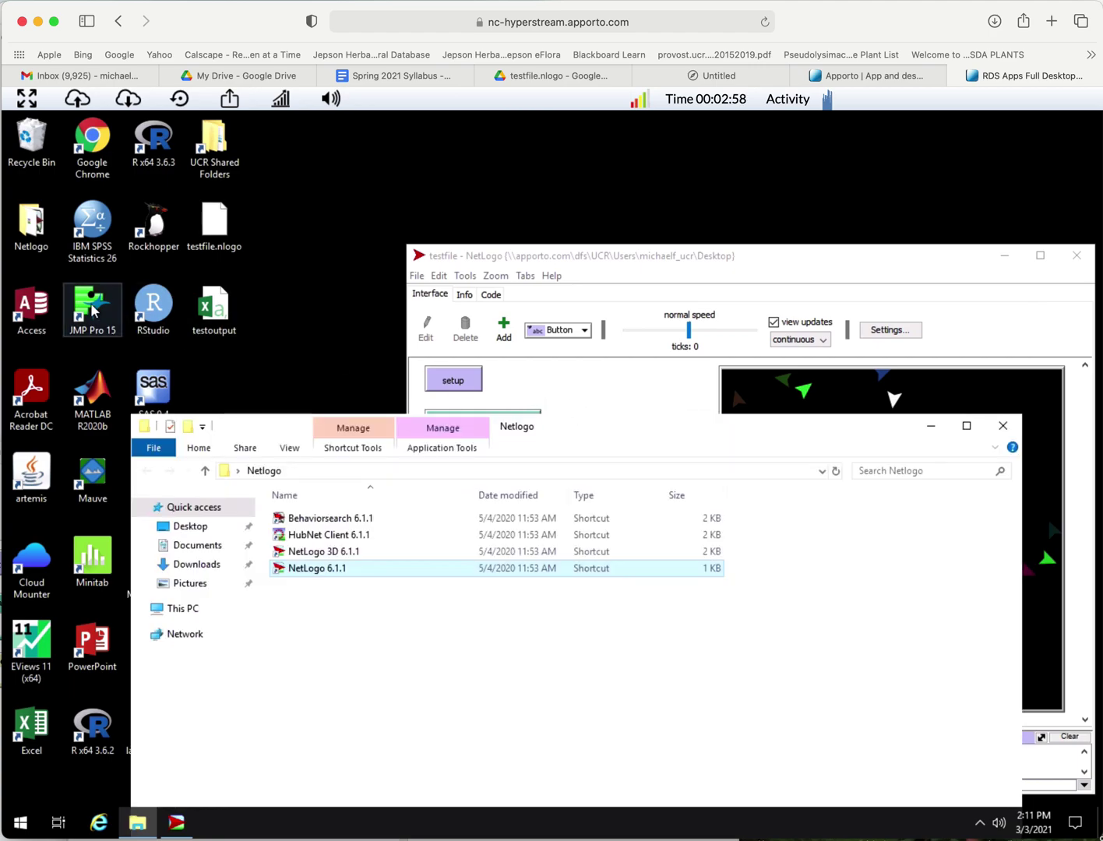
left_click(947, 384)
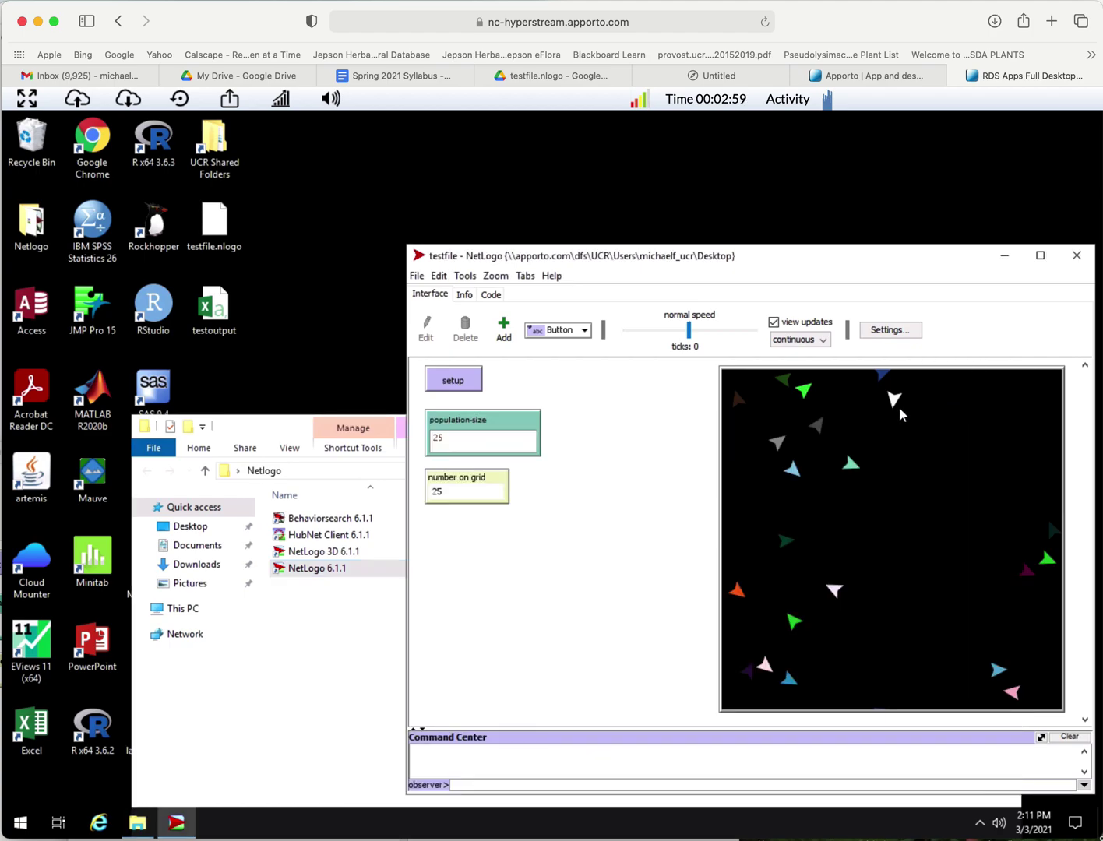
- Launch JMP Pro 15 and open testoutput from the Desktop using the Data Files filter
double_click(89, 309)
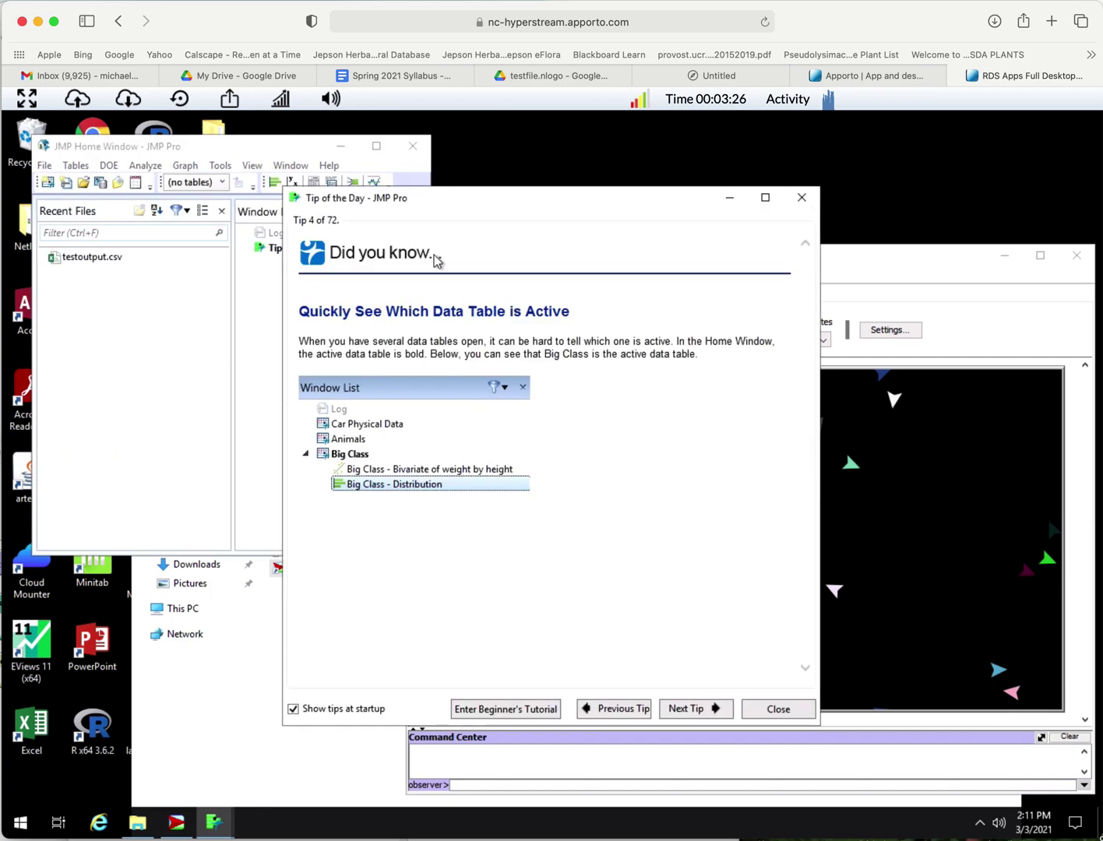
left_click(802, 201)
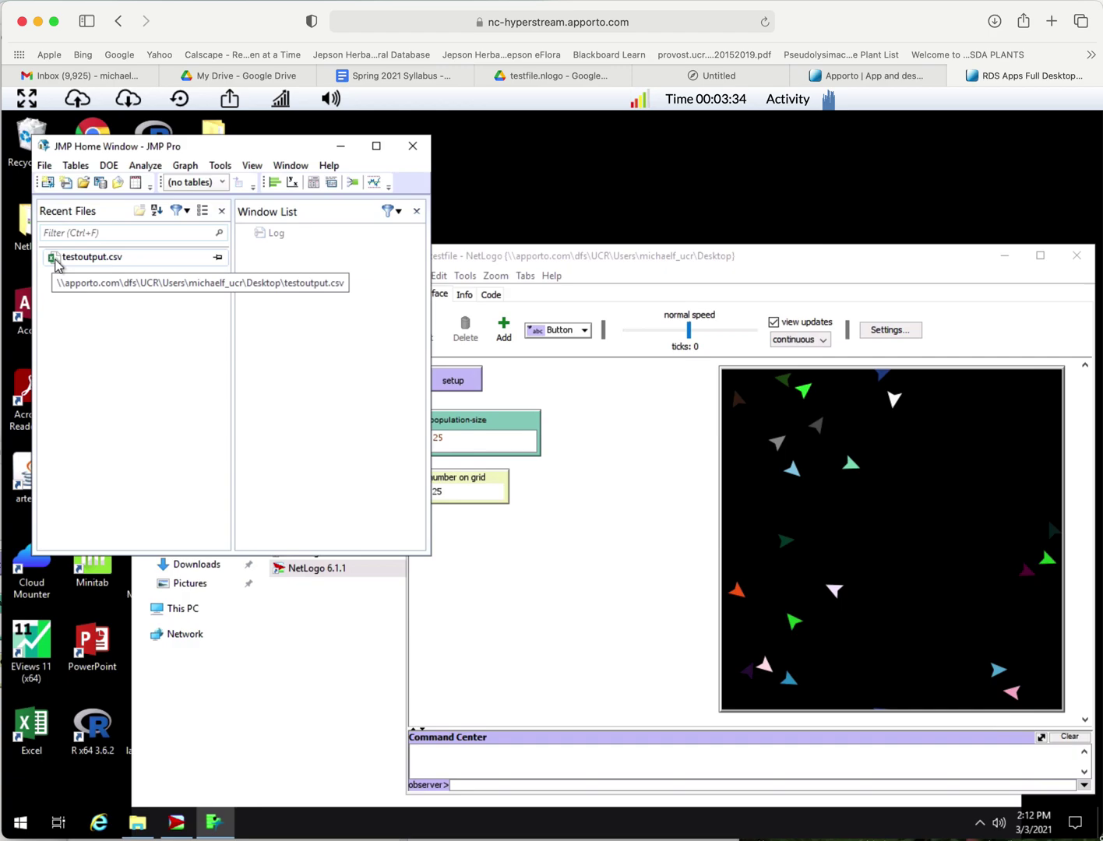
left_click(44, 168)
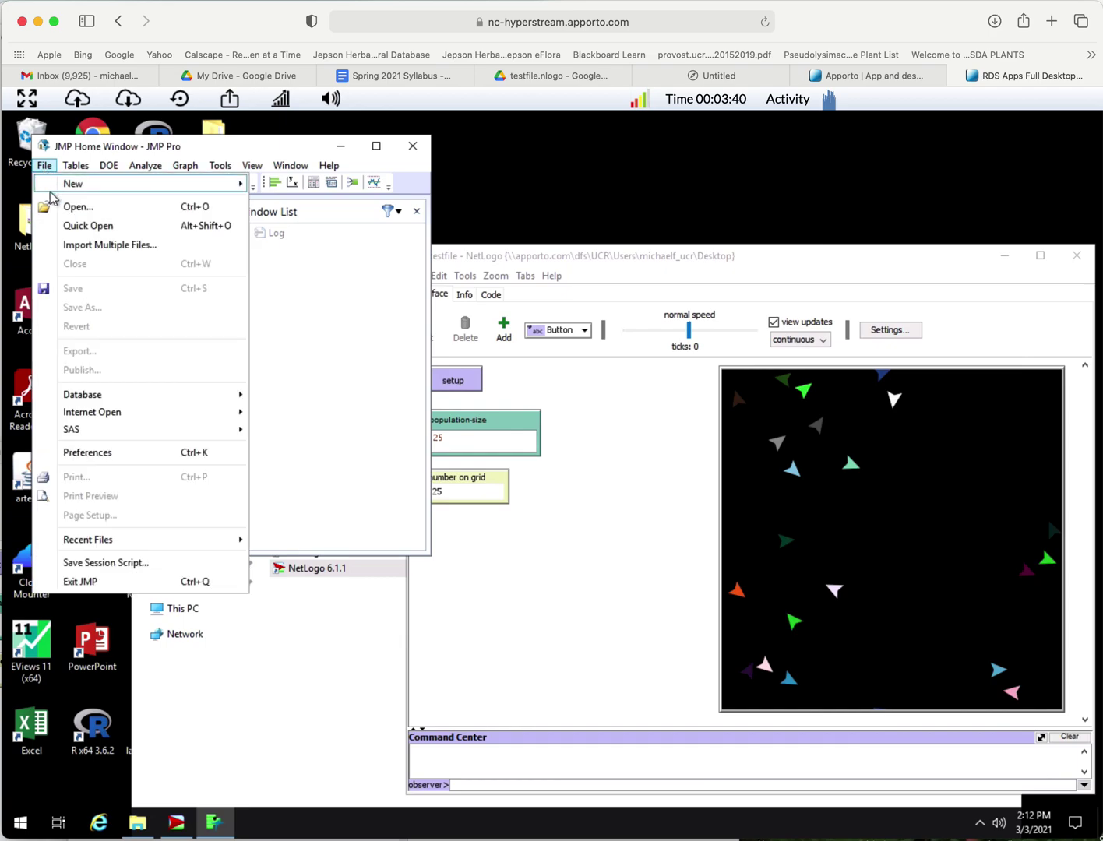
left_click(75, 208)
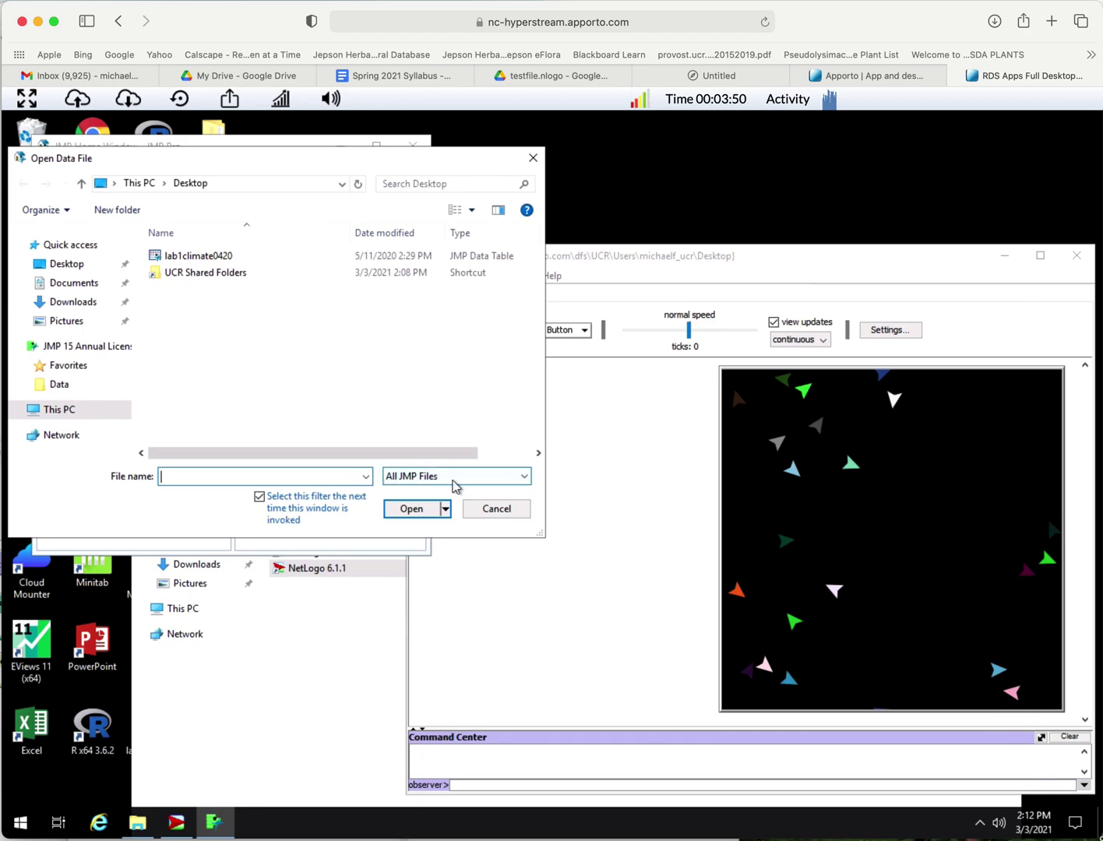
left_click(523, 478)
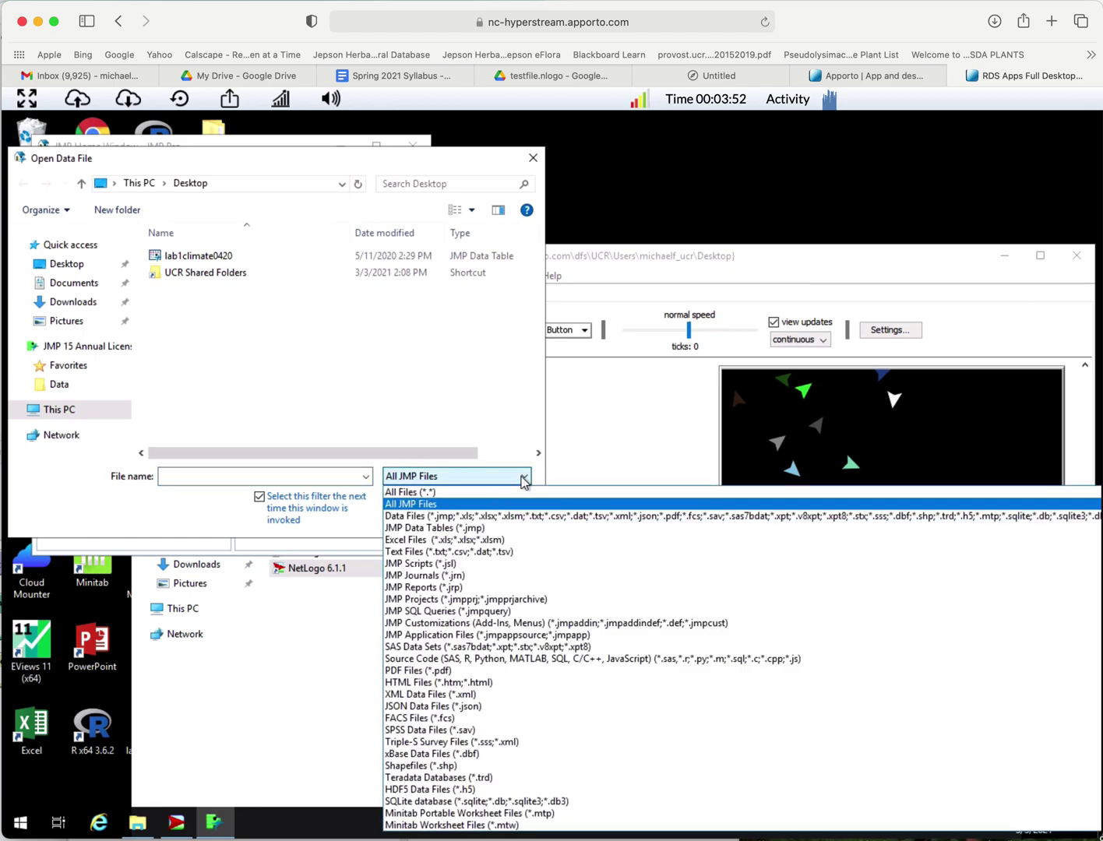
left_click(421, 516)
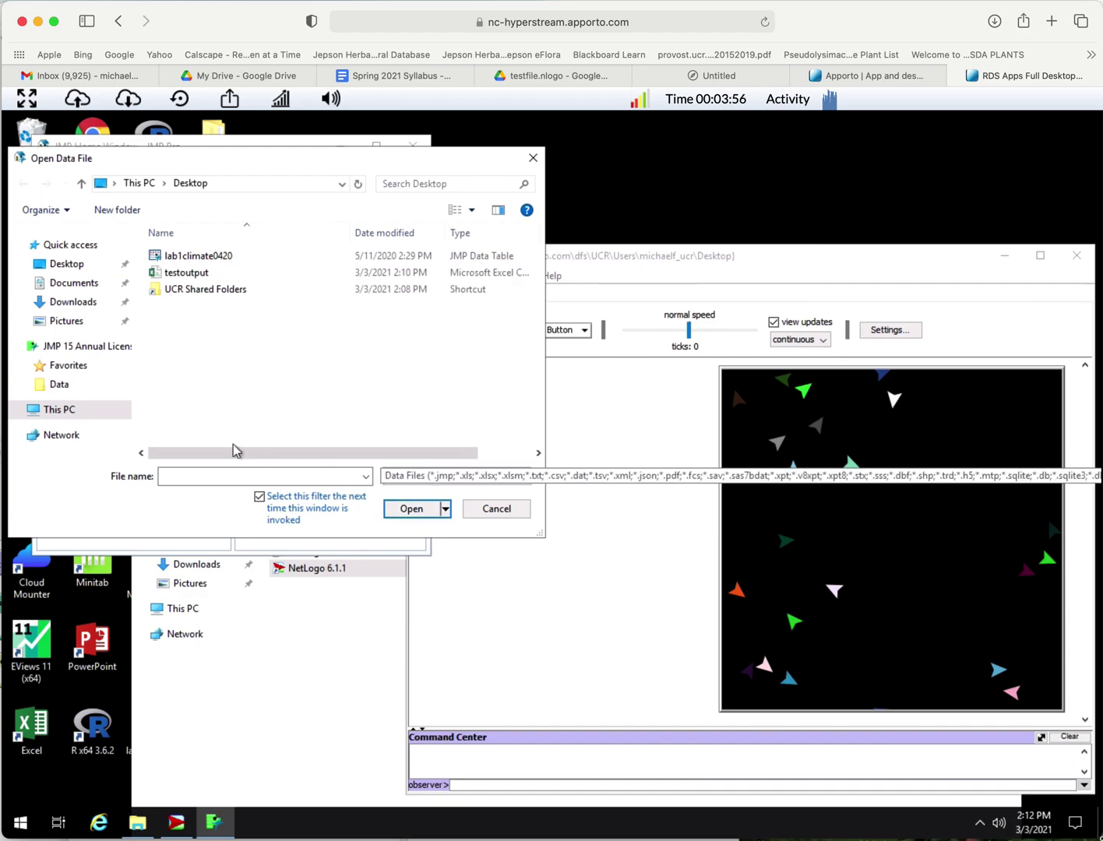
left_click(186, 277)
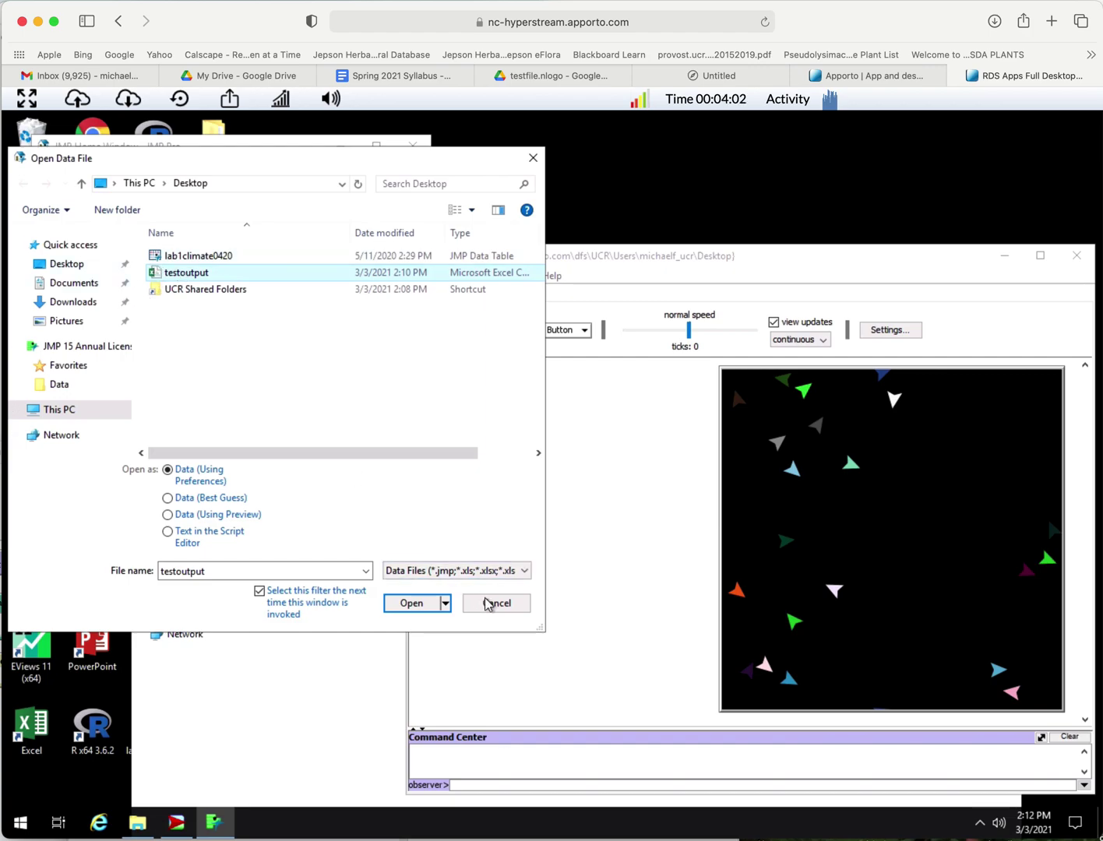
left_click(412, 607)
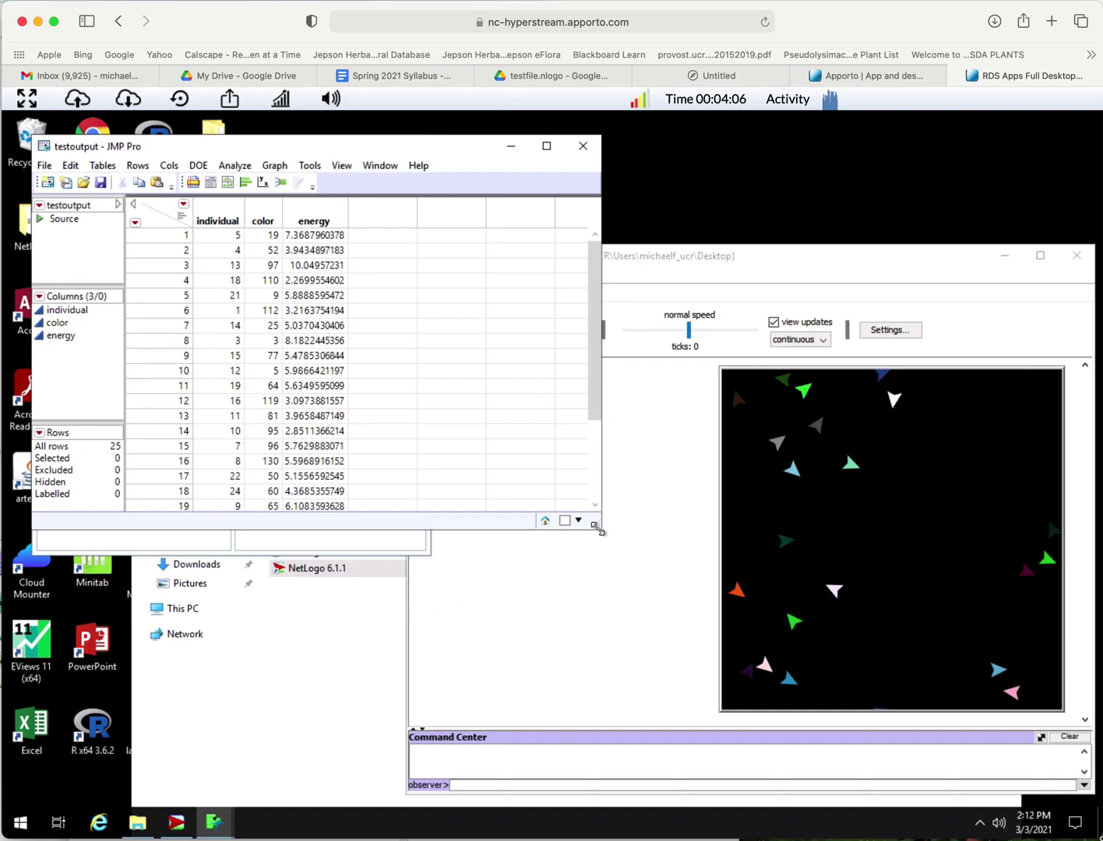
- Enlarge the testoutput table window, shift it left, and bring NetLogo forward
left_click_drag(597, 528, 817, 668)
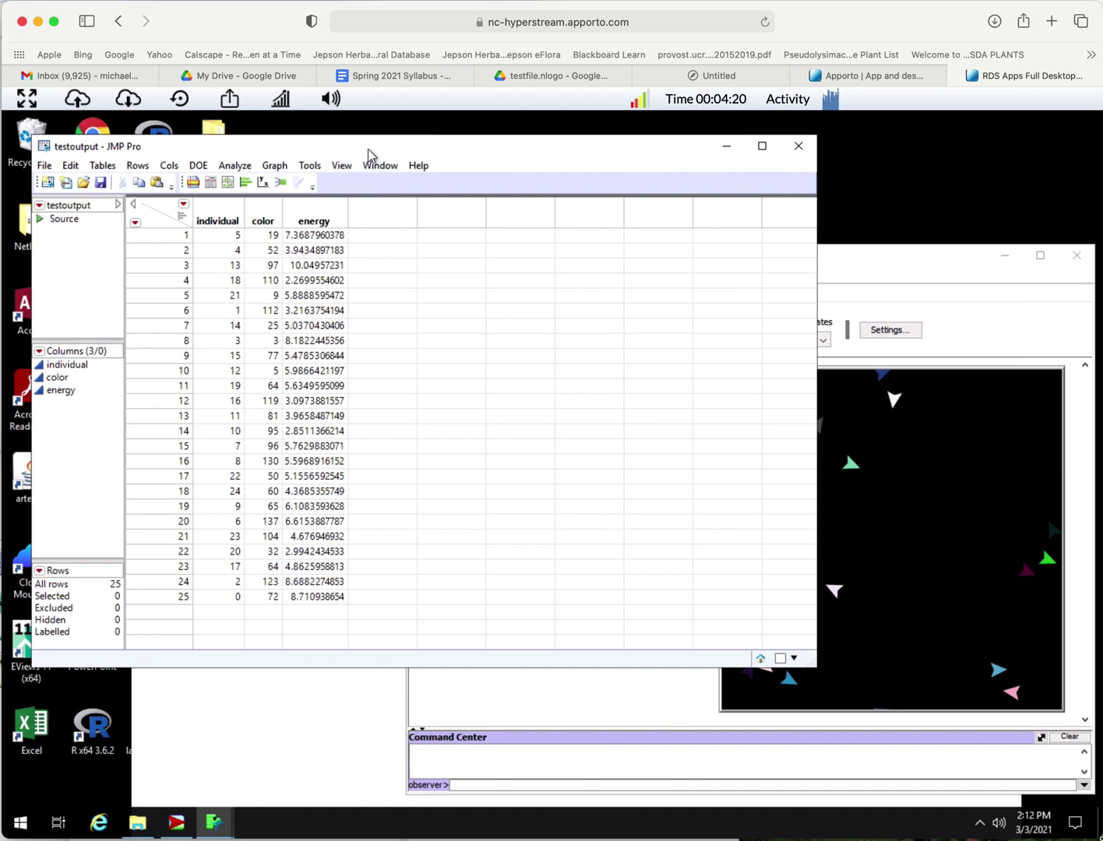
right_click(518, 146)
left_click_drag(502, 143, 476, 117)
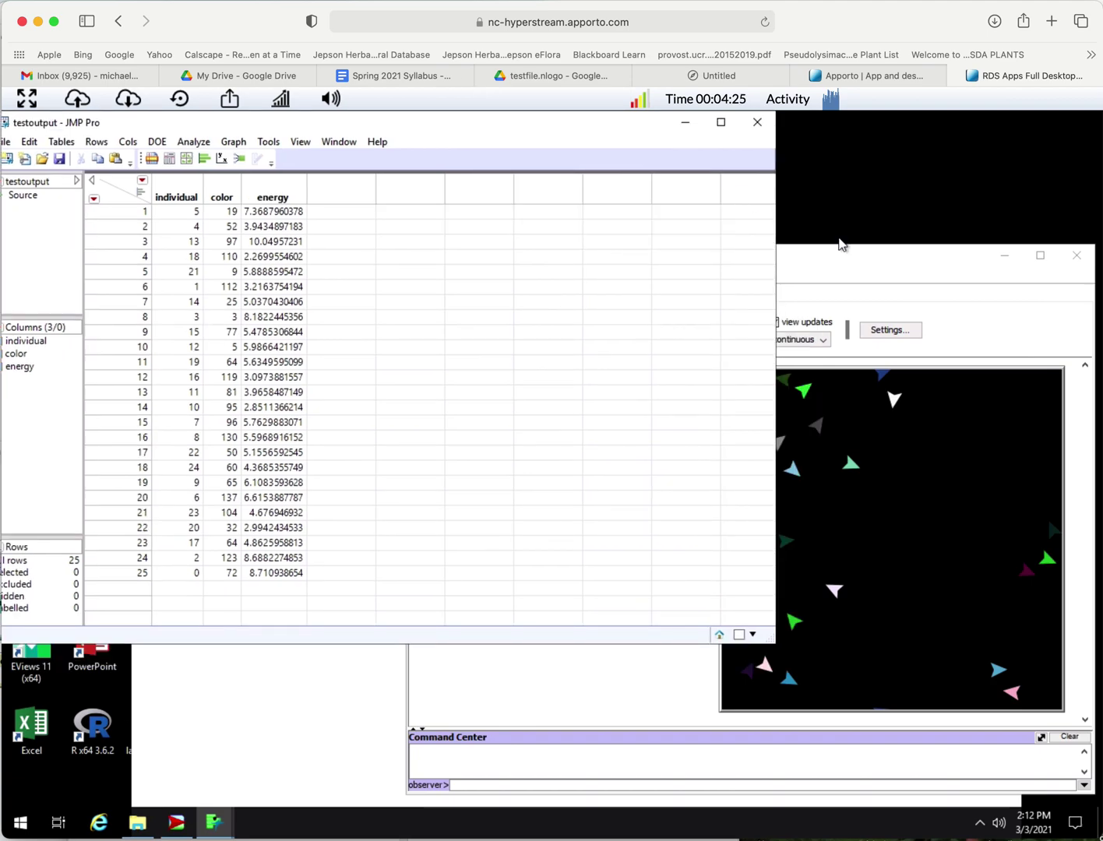
left_click(823, 276)
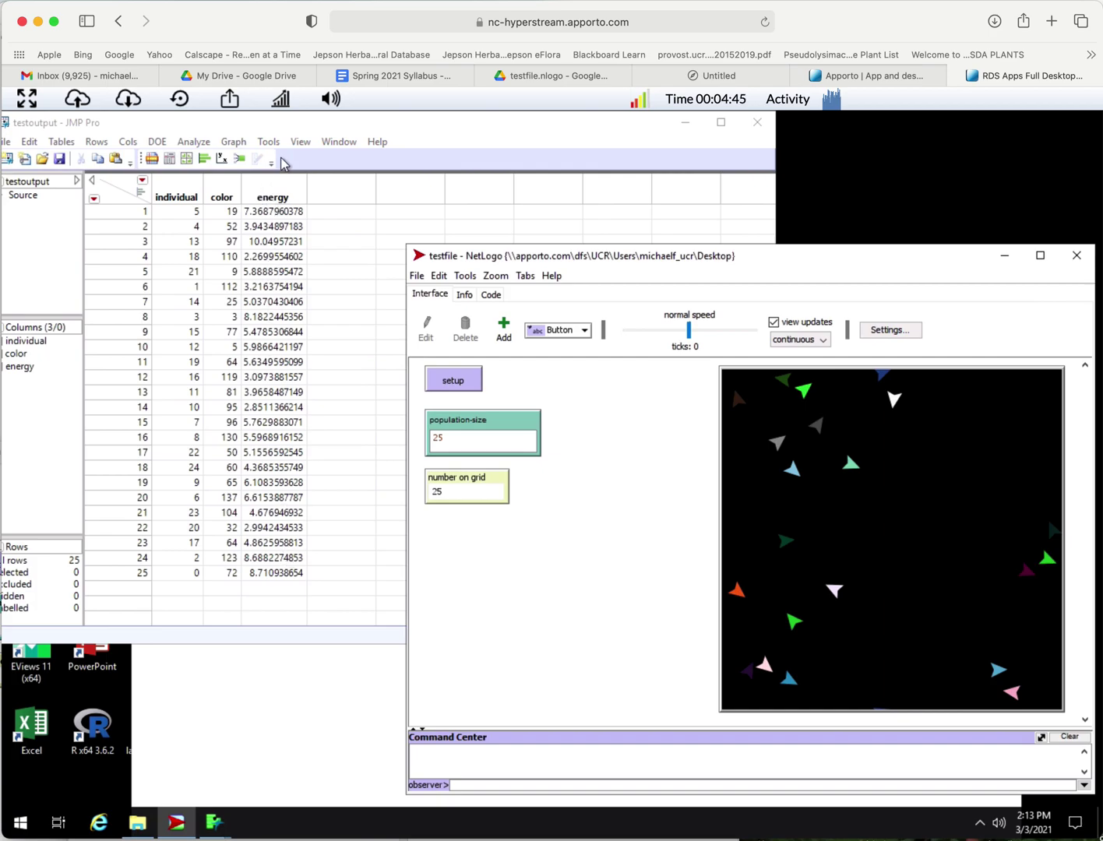
- Run a Distribution with energy as Y, giving mean 5.4604647 and N 25
left_click(262, 195)
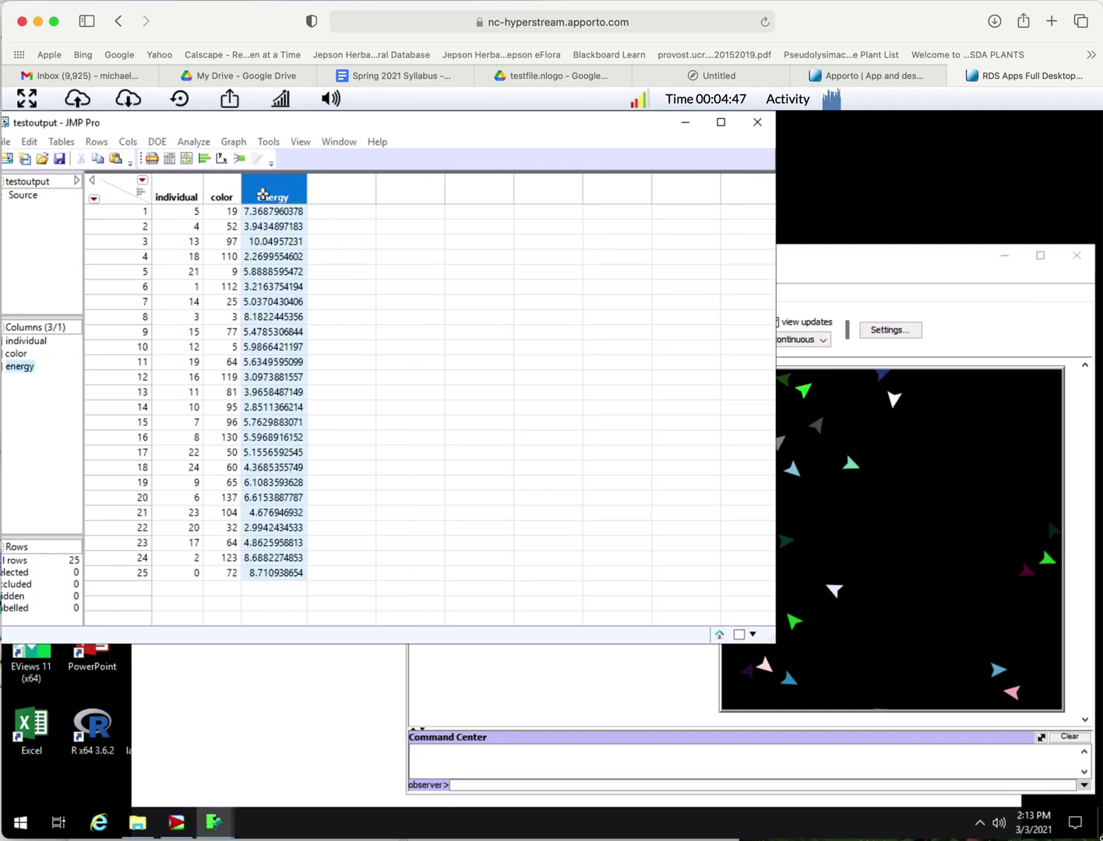
right_click(264, 189)
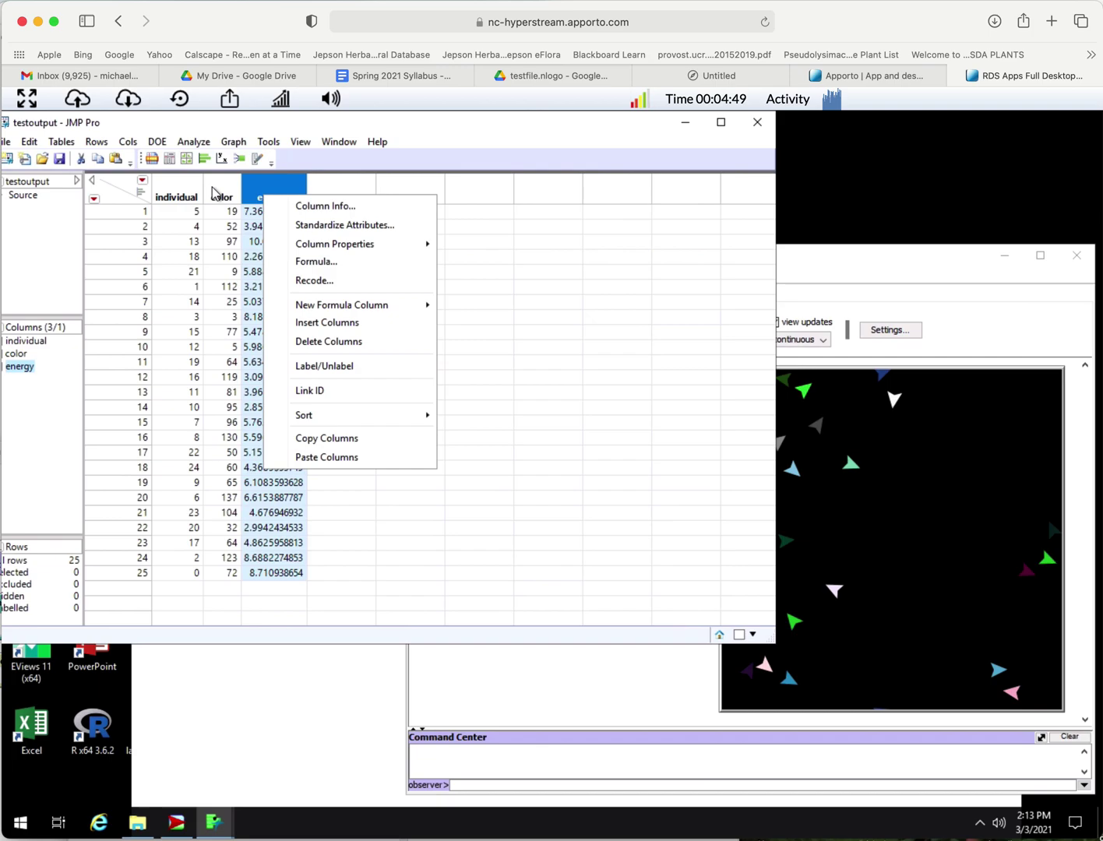
key("Escape")
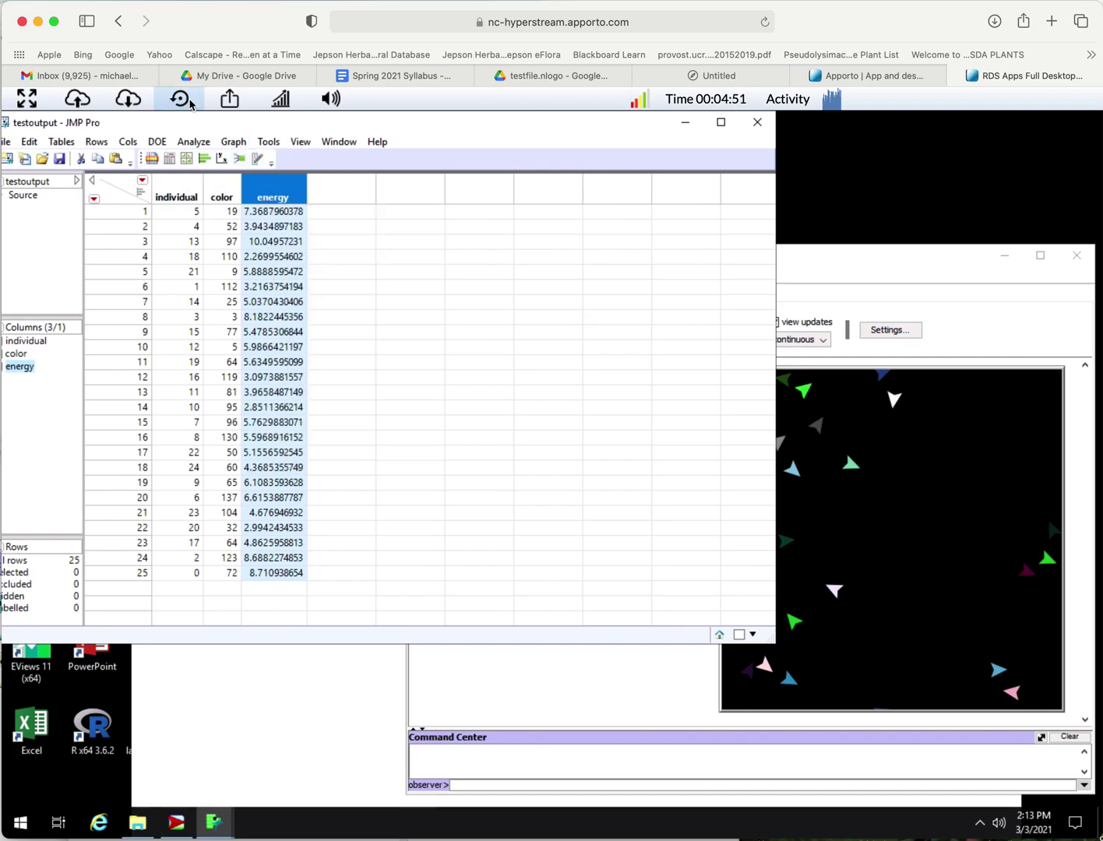
left_click(204, 161)
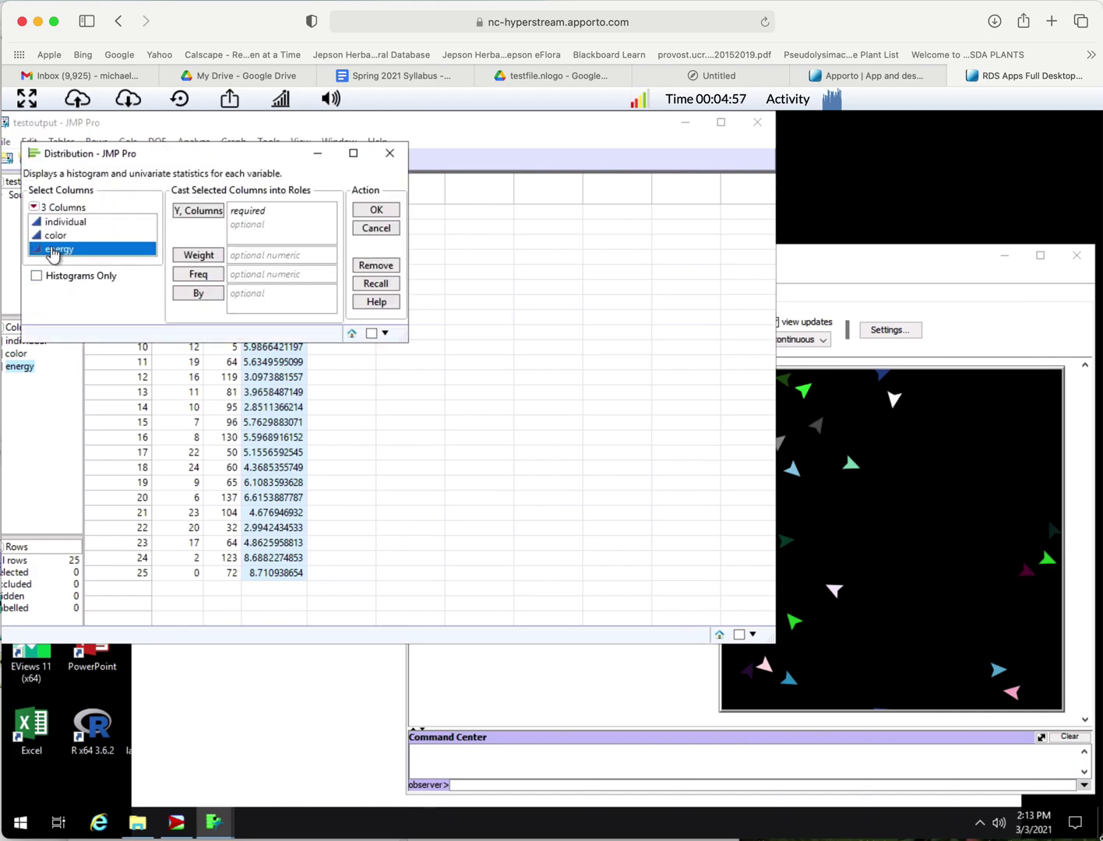
left_click(195, 218)
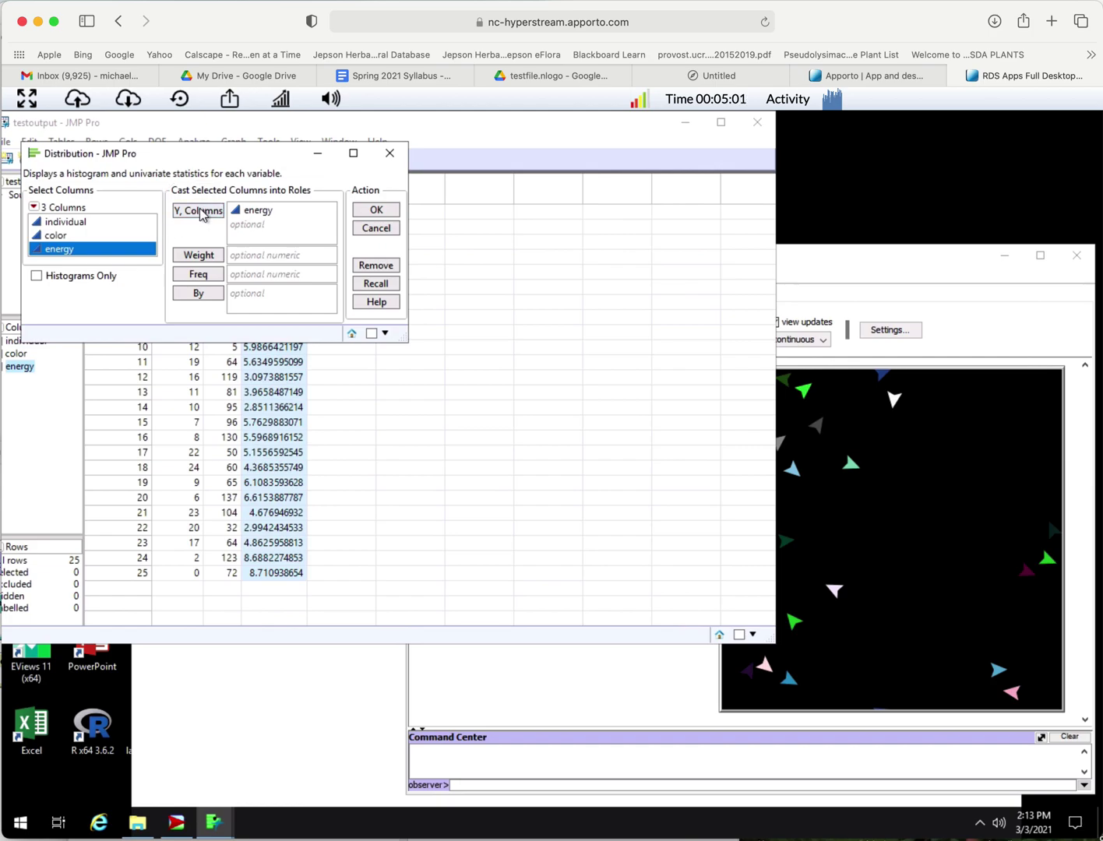
left_click(375, 211)
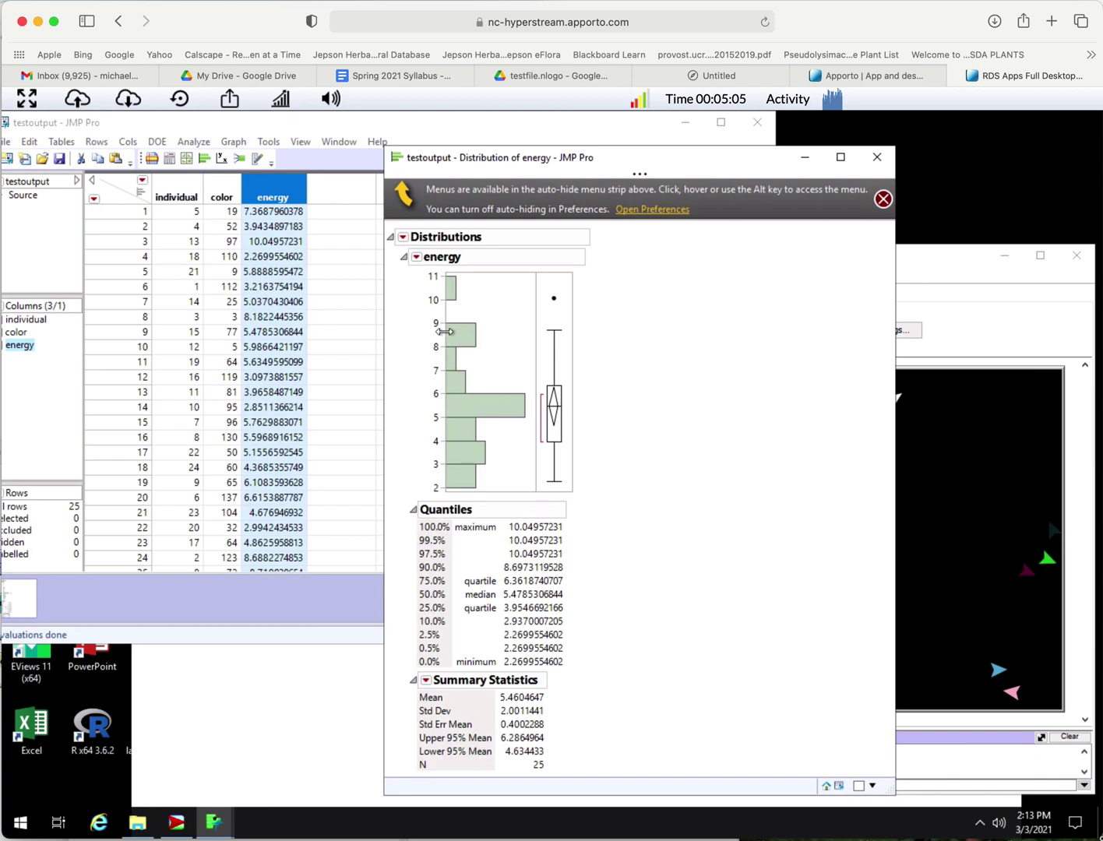
- Switch the energy distribution report to Horizontal Layout via its red-triangle Display Options menu
left_click(417, 258)
mouse_move(495, 277)
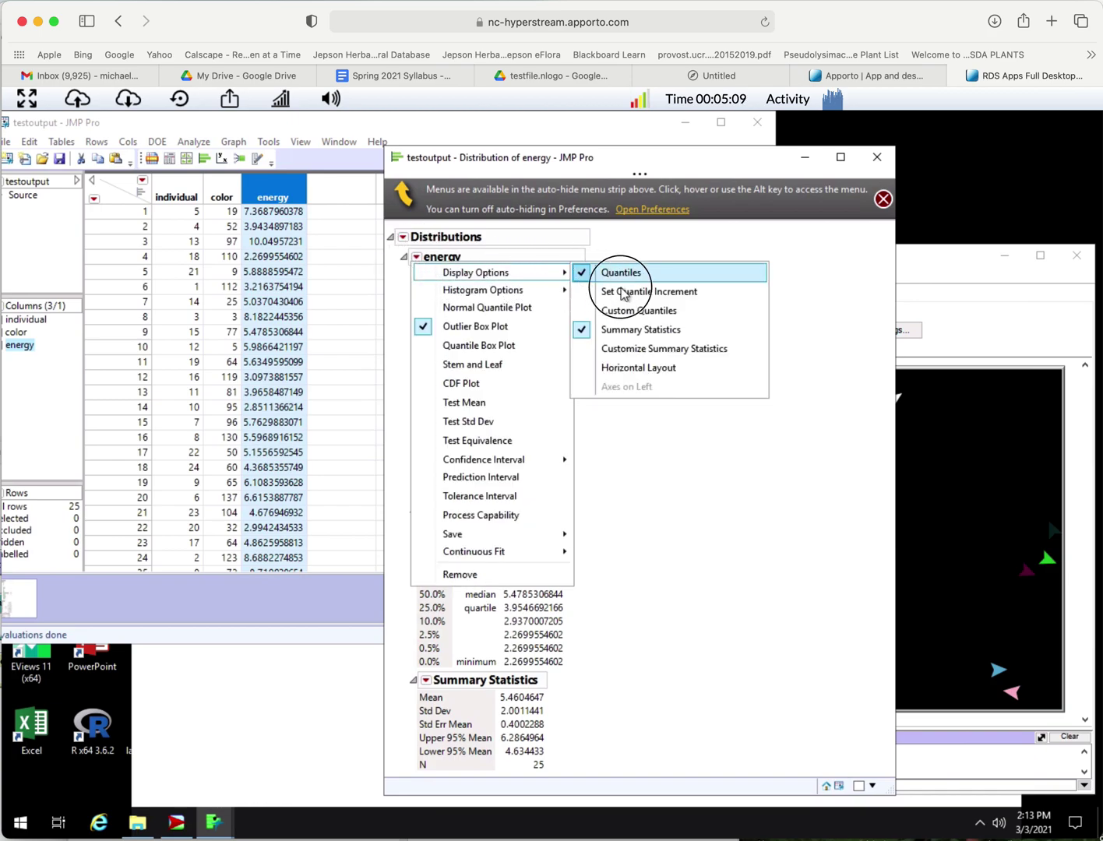
left_click(662, 369)
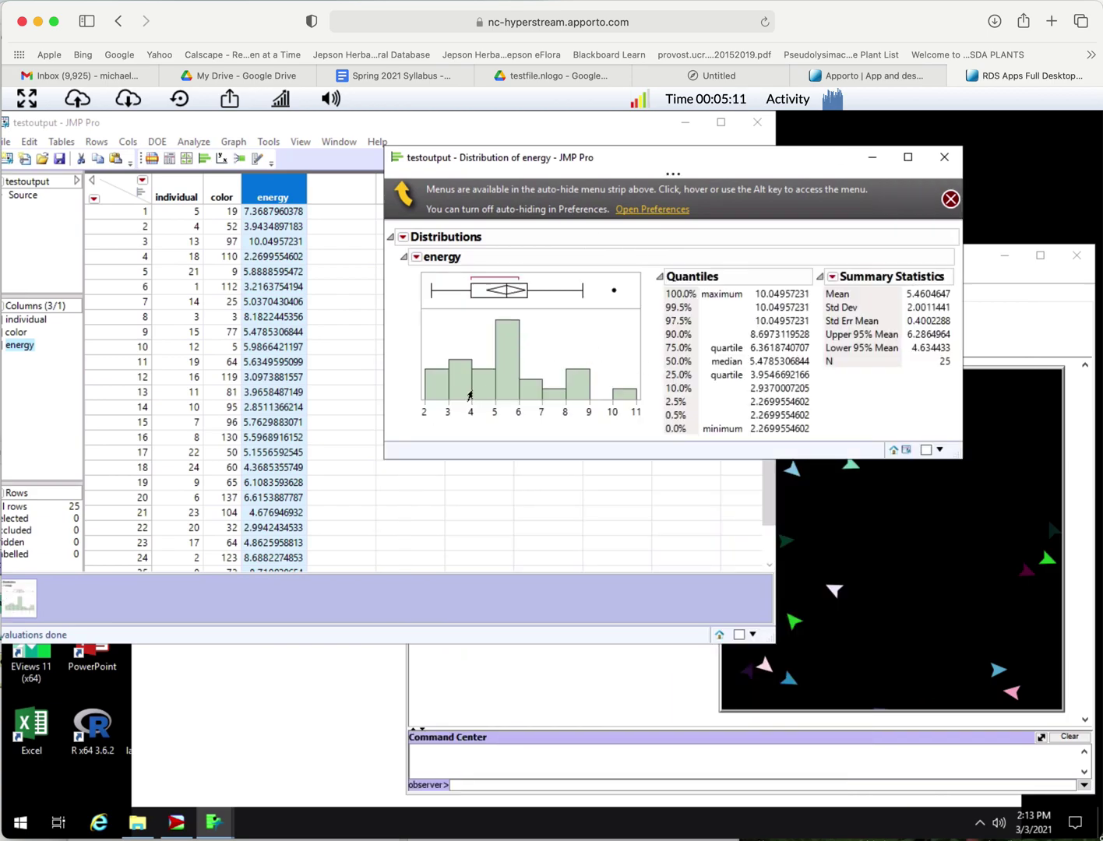